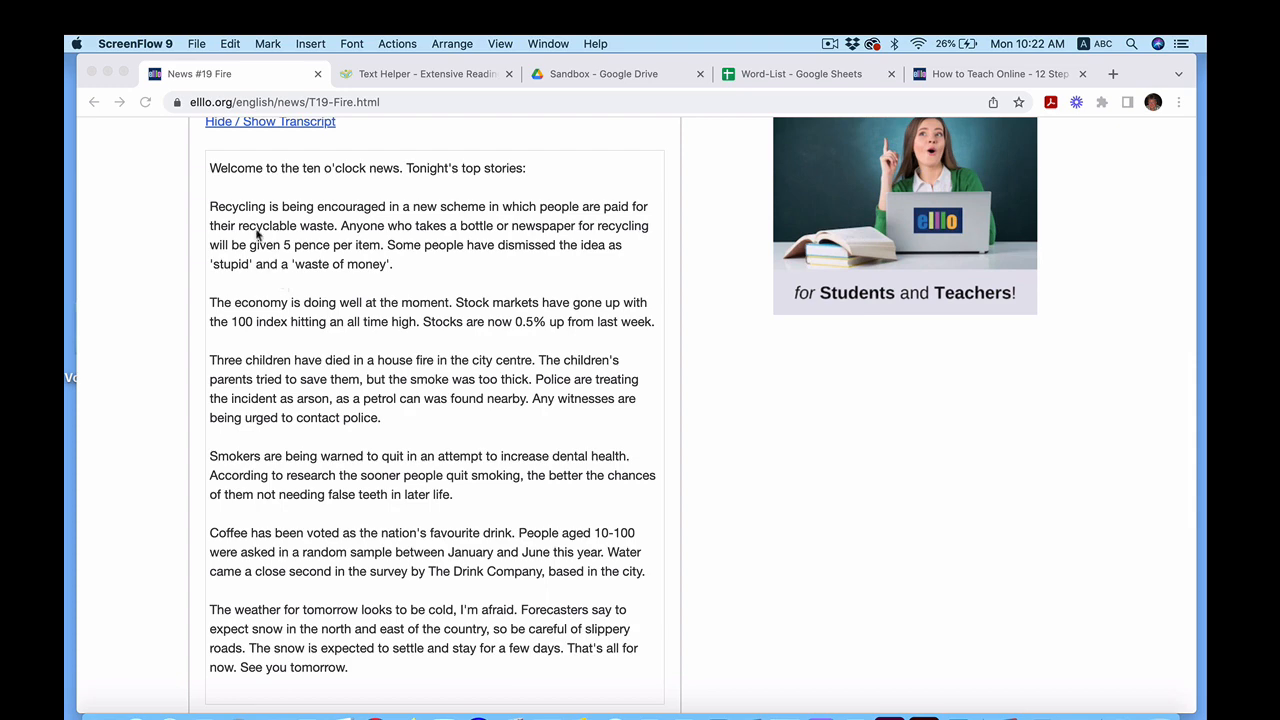
scroll(558, 332, "up", 1)
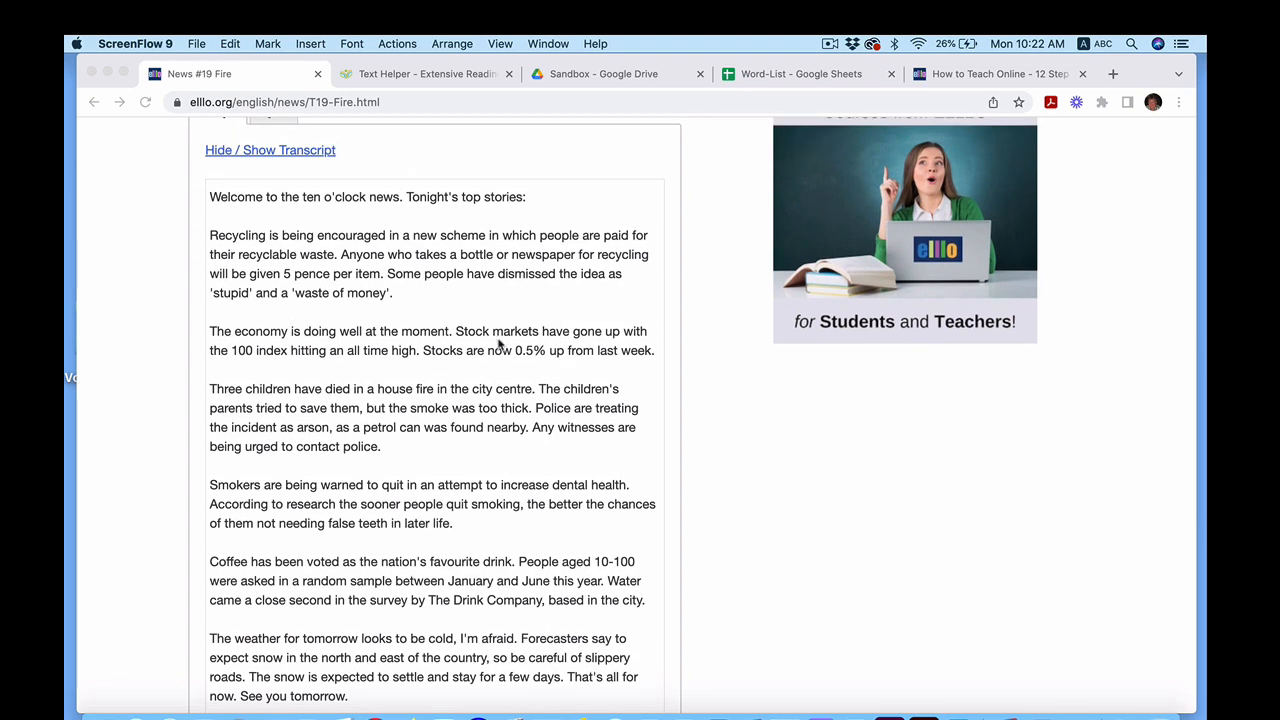
scroll(502, 346, "down", 1)
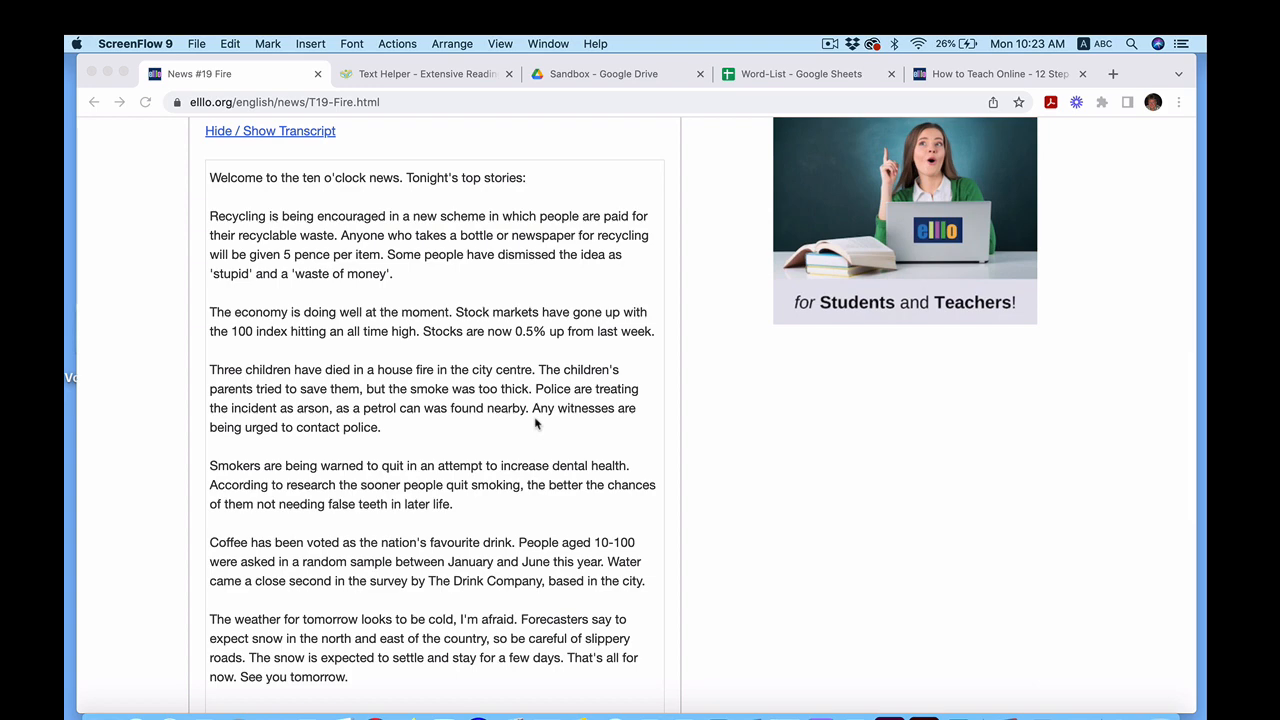
Go to the Extensive Reading Central home page, leaving the current page, and open the Text Helper from there
left_click(452, 74)
scroll(407, 314, "up", 5)
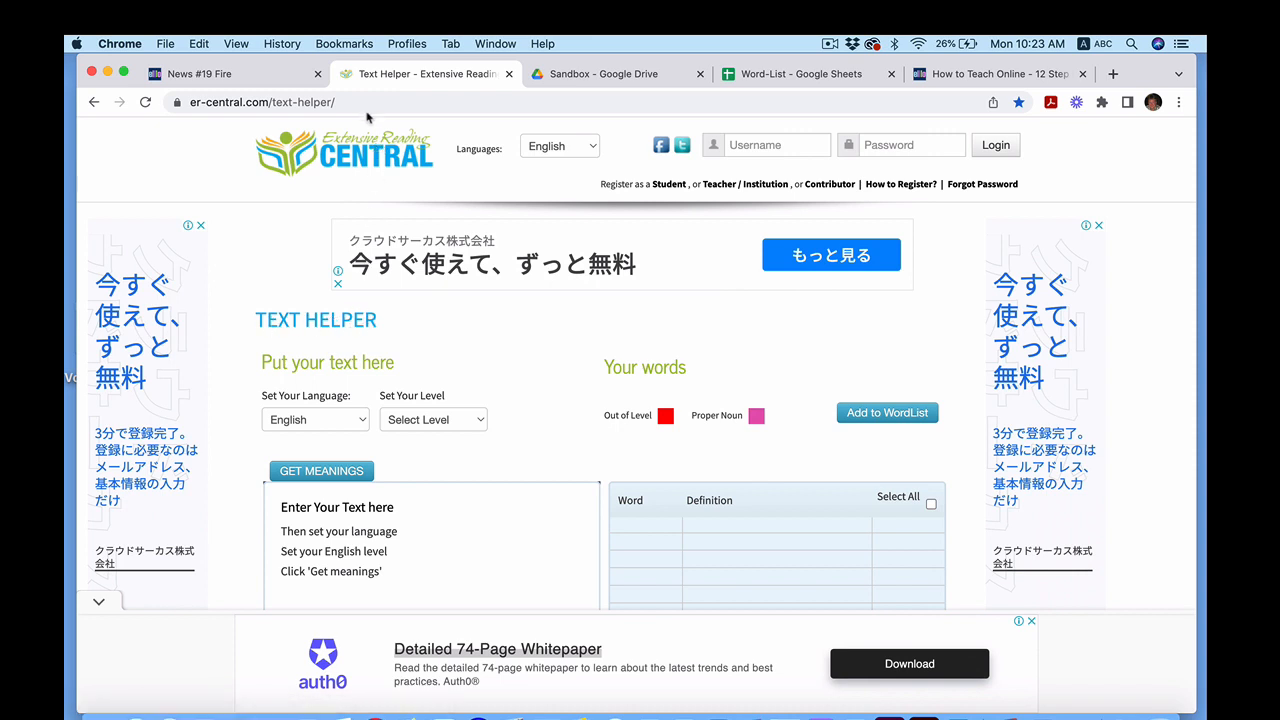
left_click(375, 145)
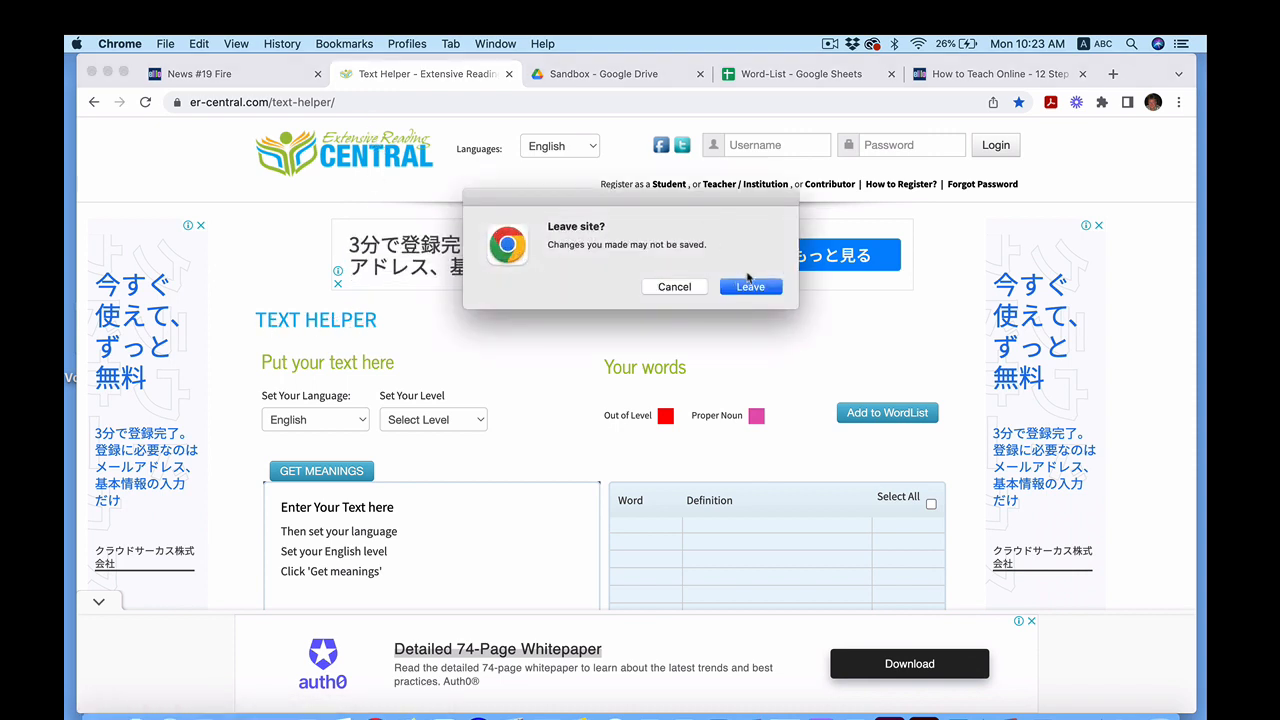
left_click(750, 287)
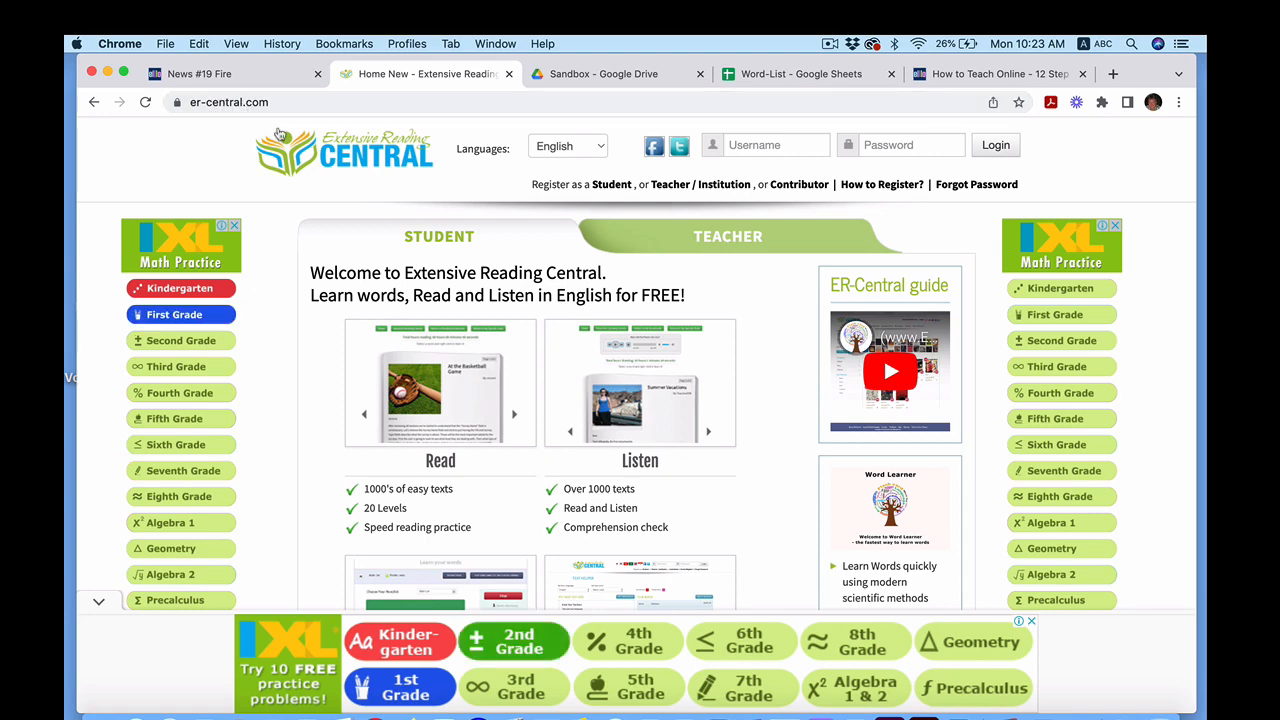
scroll(645, 461, "down", 3)
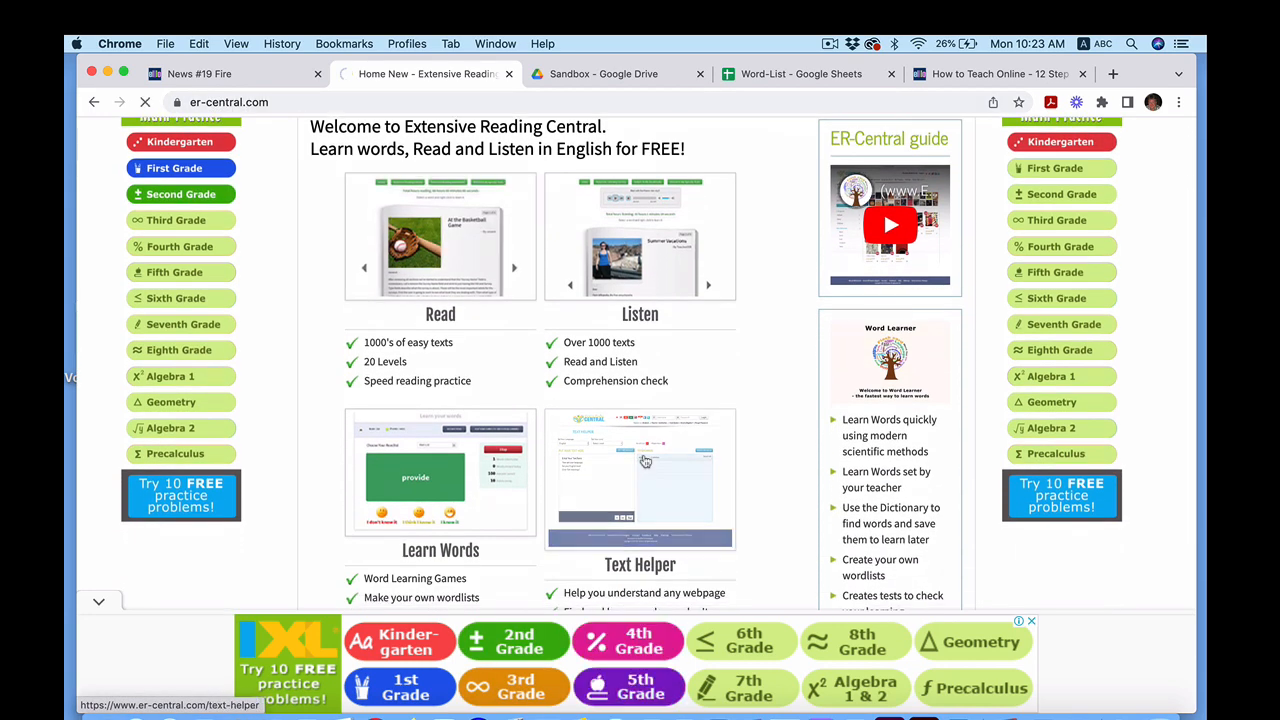
scroll(443, 565, "down", 3)
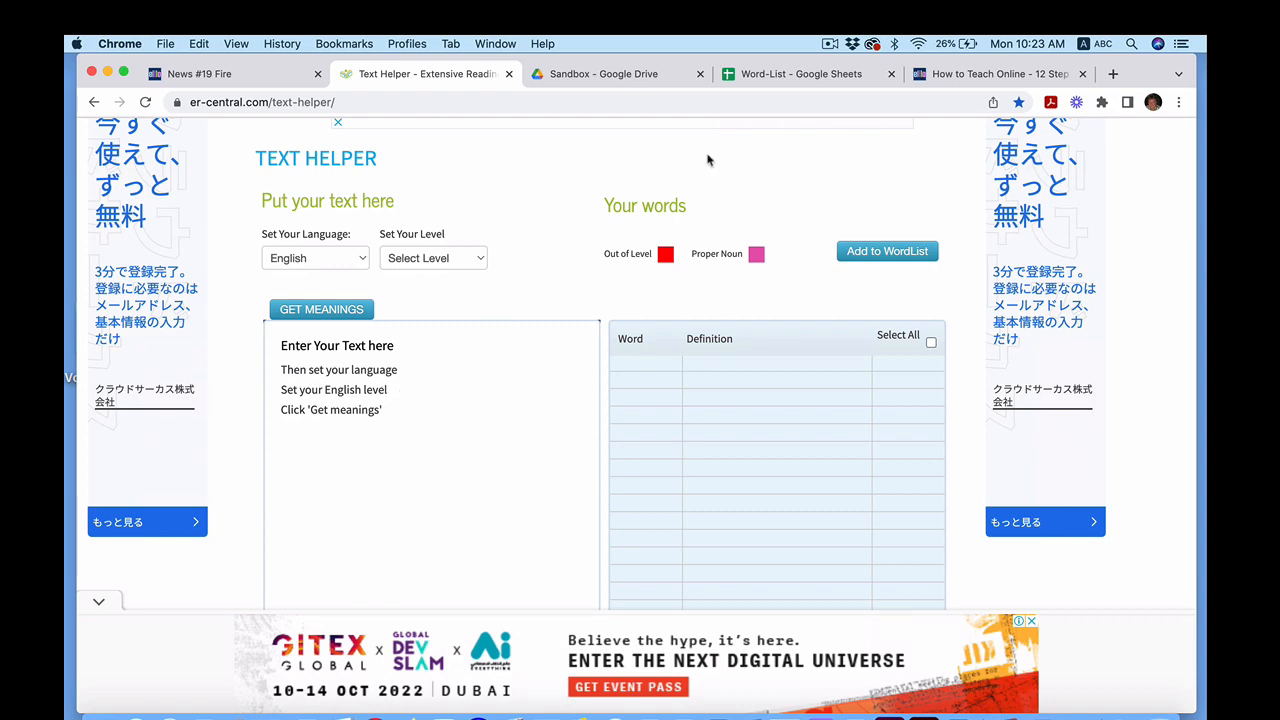
Copy the full transcript from the News #19 Fire page and paste it into the Text Helper's text box
left_click(789, 76)
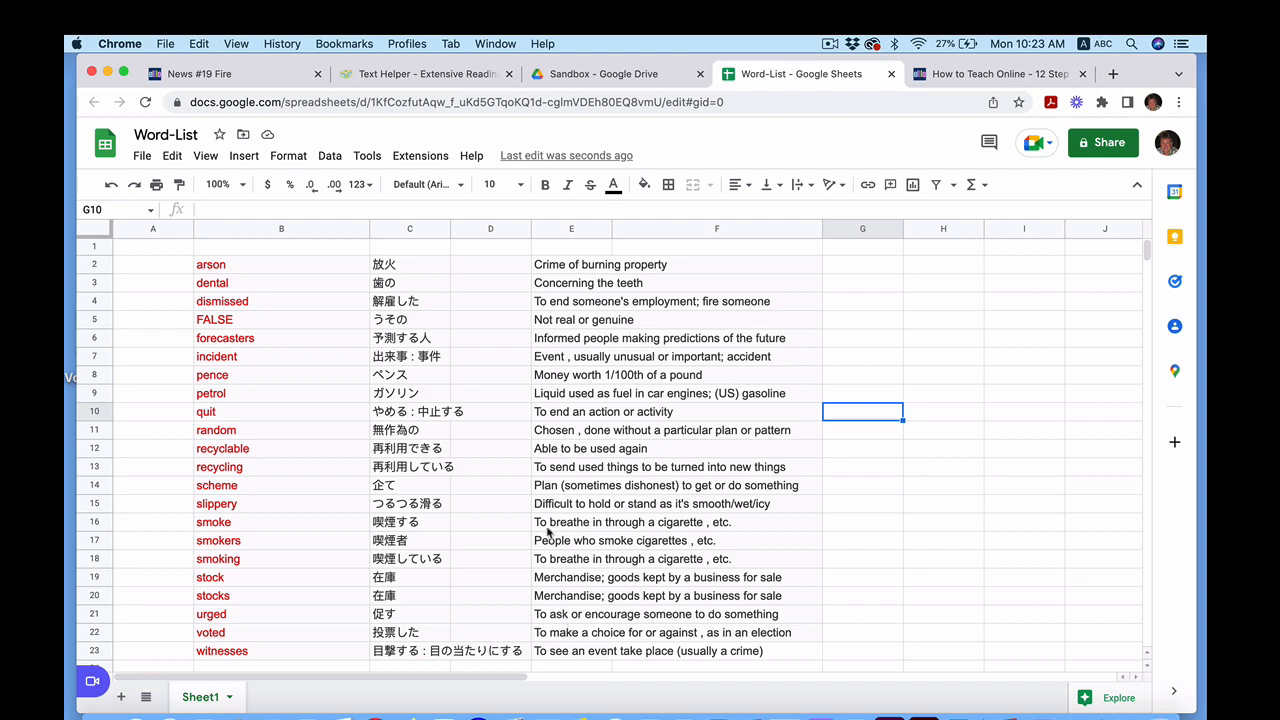
left_click(266, 76)
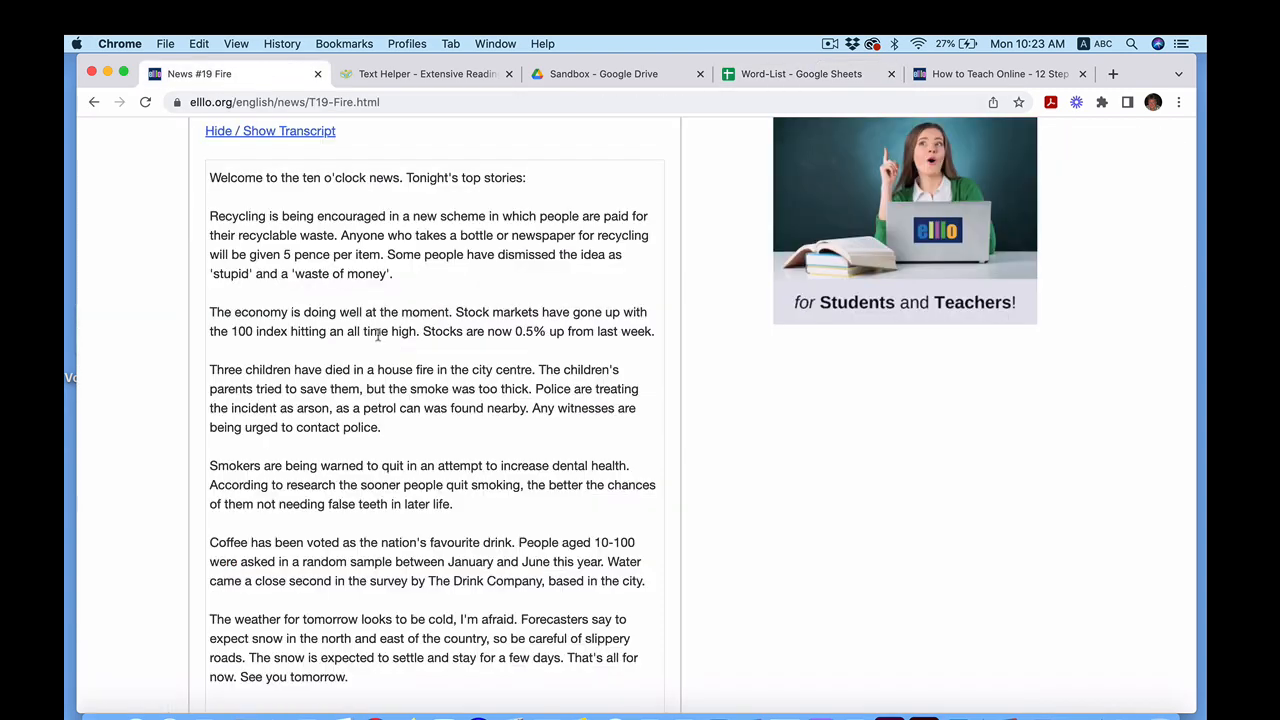
scroll(220, 177, "down", 1)
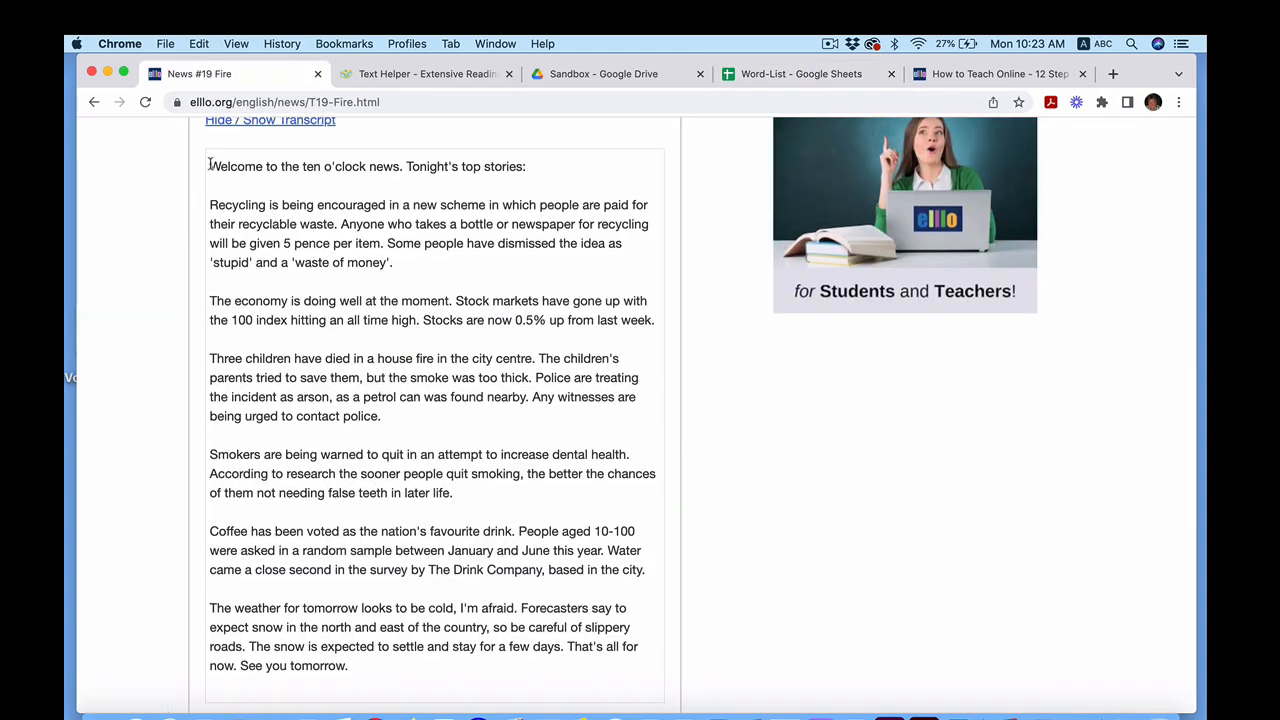
left_click_drag(209, 165, 391, 663)
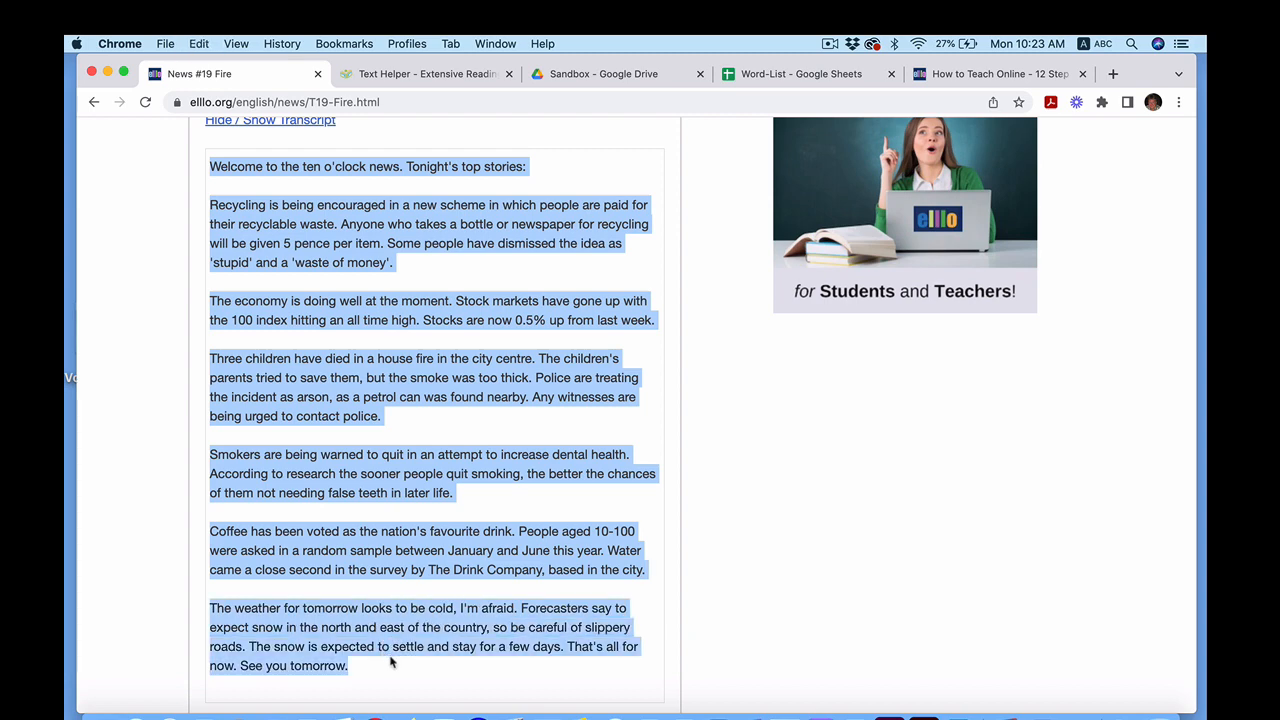
left_click(453, 78)
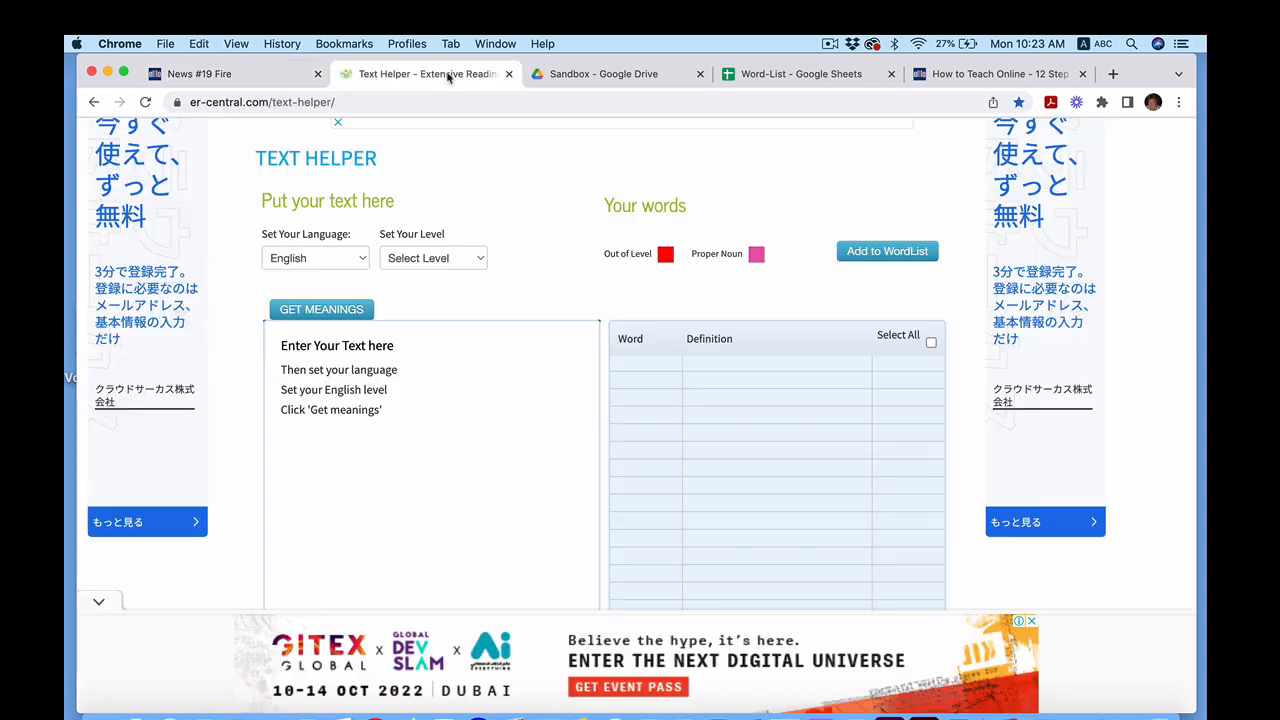
left_click(385, 378)
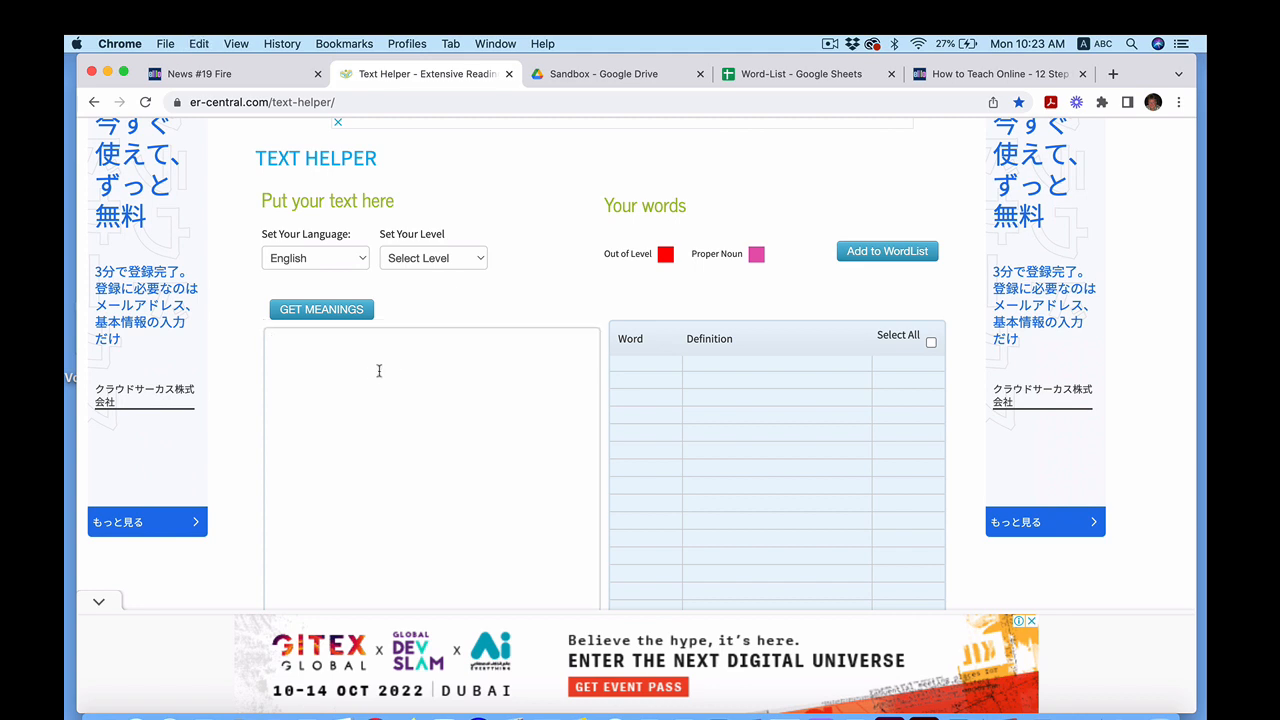
key("super+v")
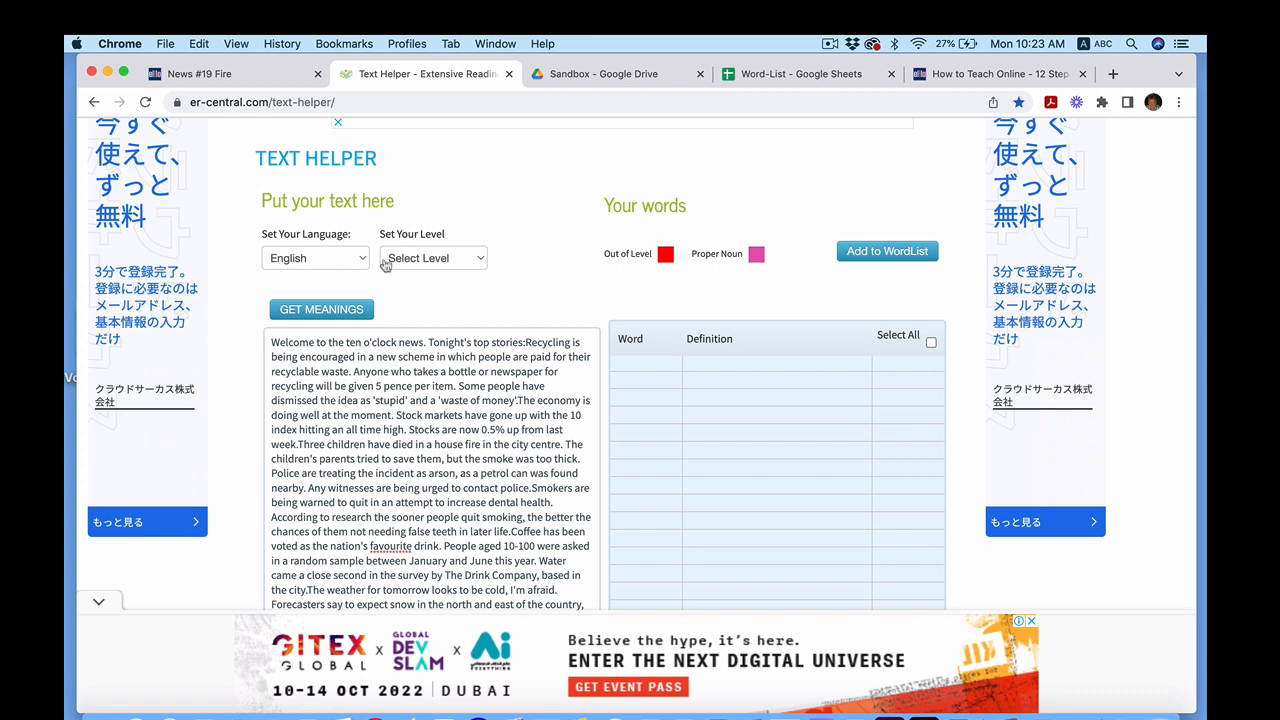
Set the level to Level10: High-intermediate and get the English meanings for the pasted text
left_click(478, 262)
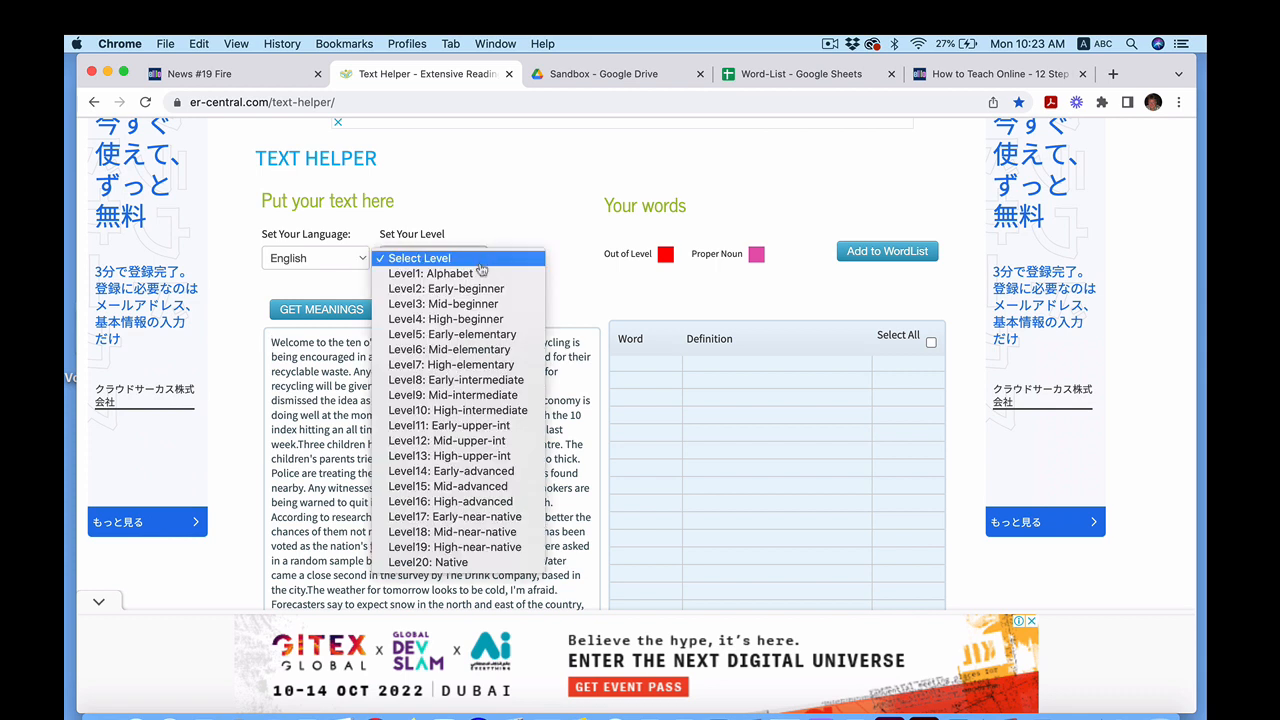
left_click(469, 413)
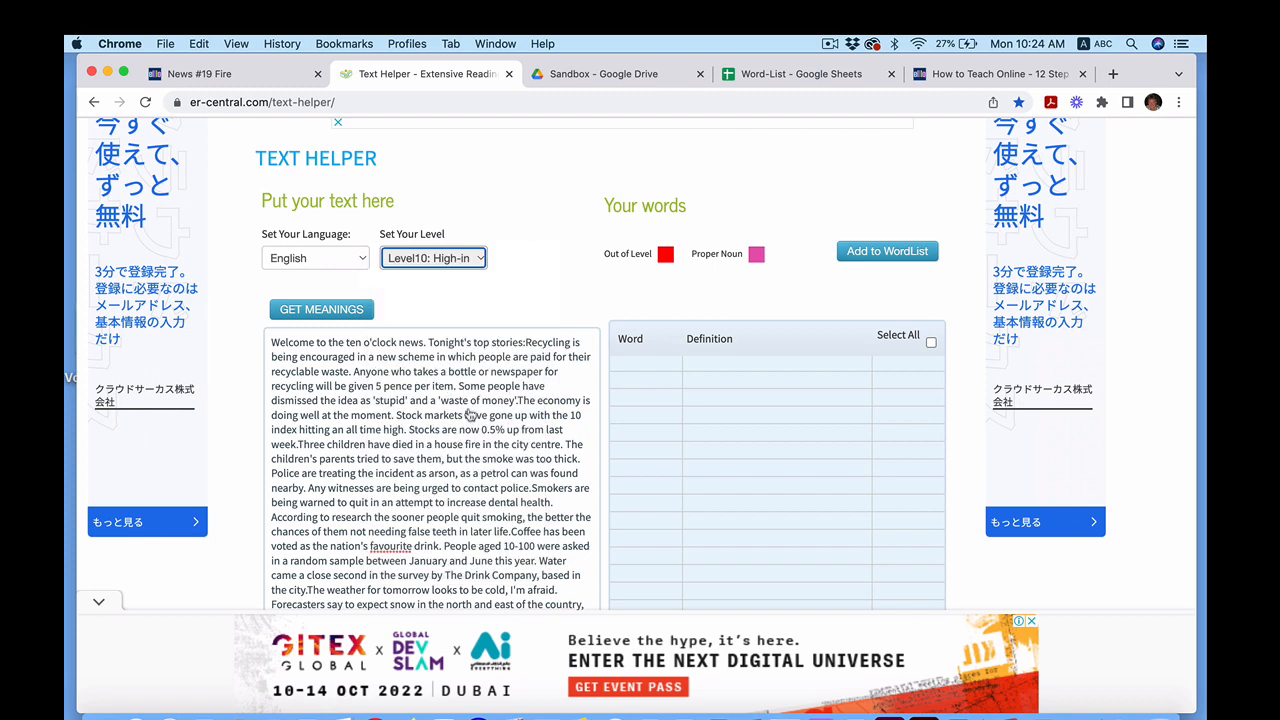
left_click(335, 312)
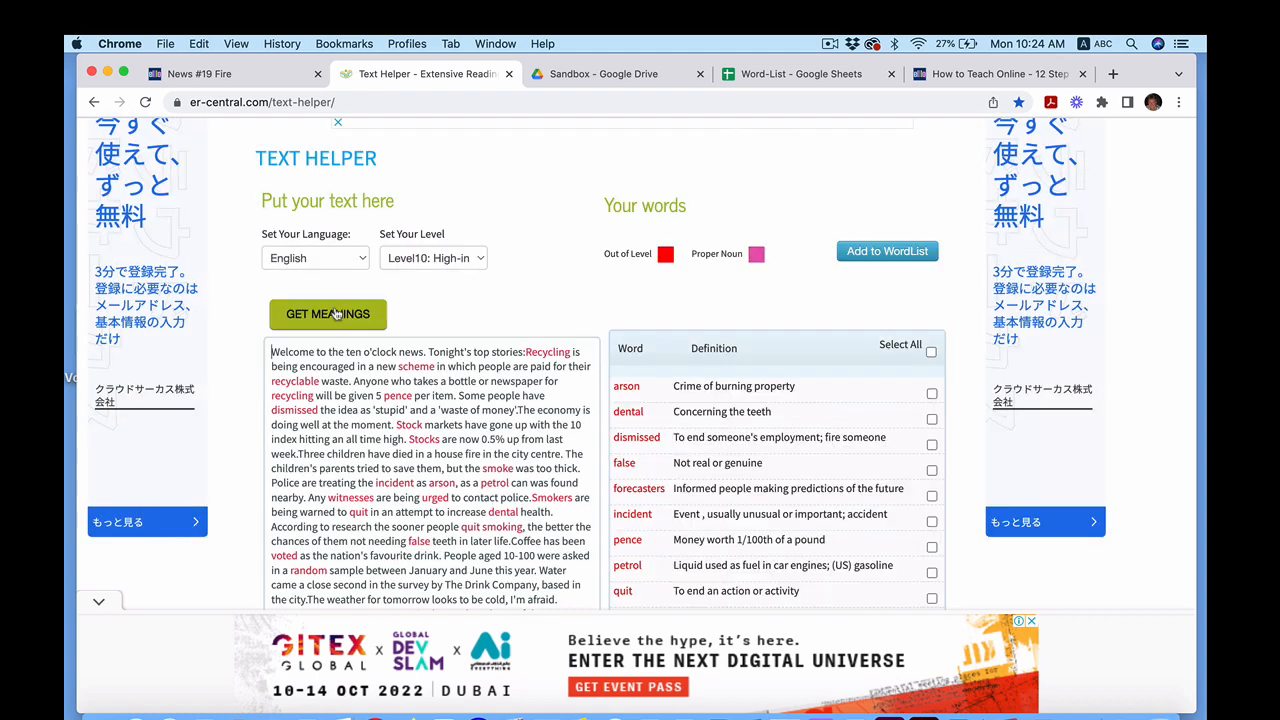
Copy the whole list of words and English definitions and paste it at B2 of a new sheet in the Word-List spreadsheet
scroll(336, 314, "down", 1)
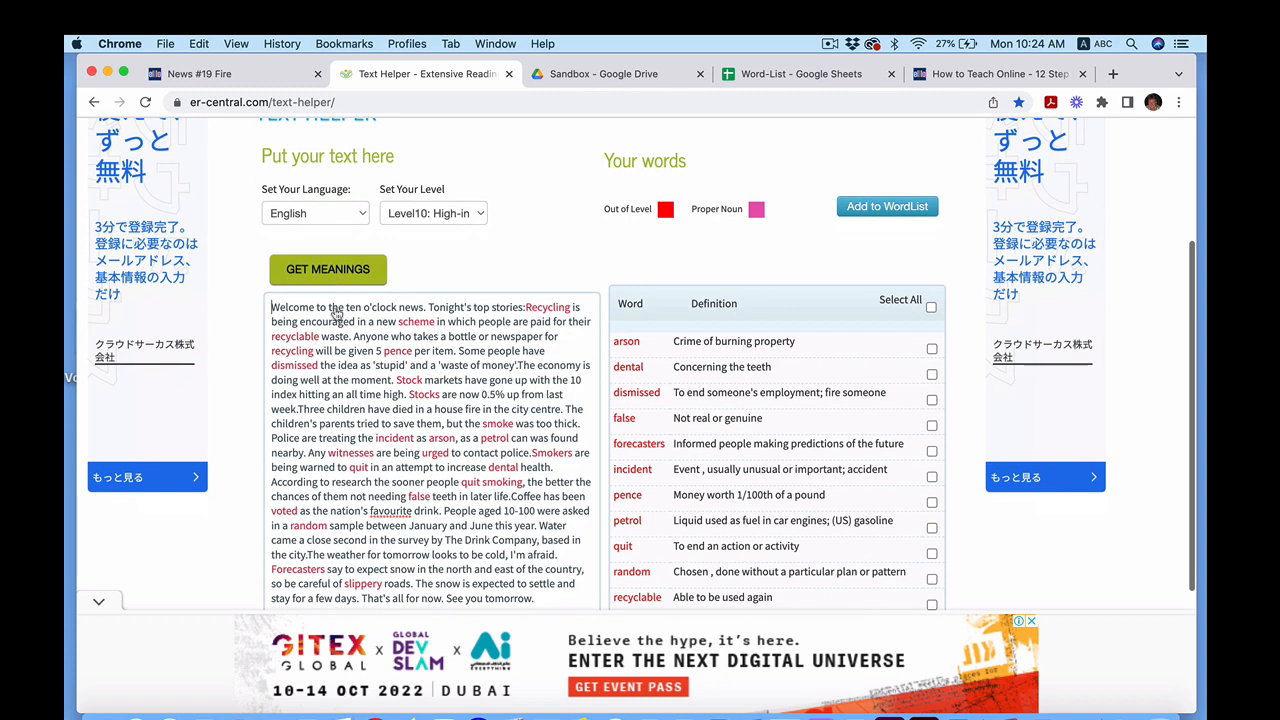
scroll(496, 305, "down", 1)
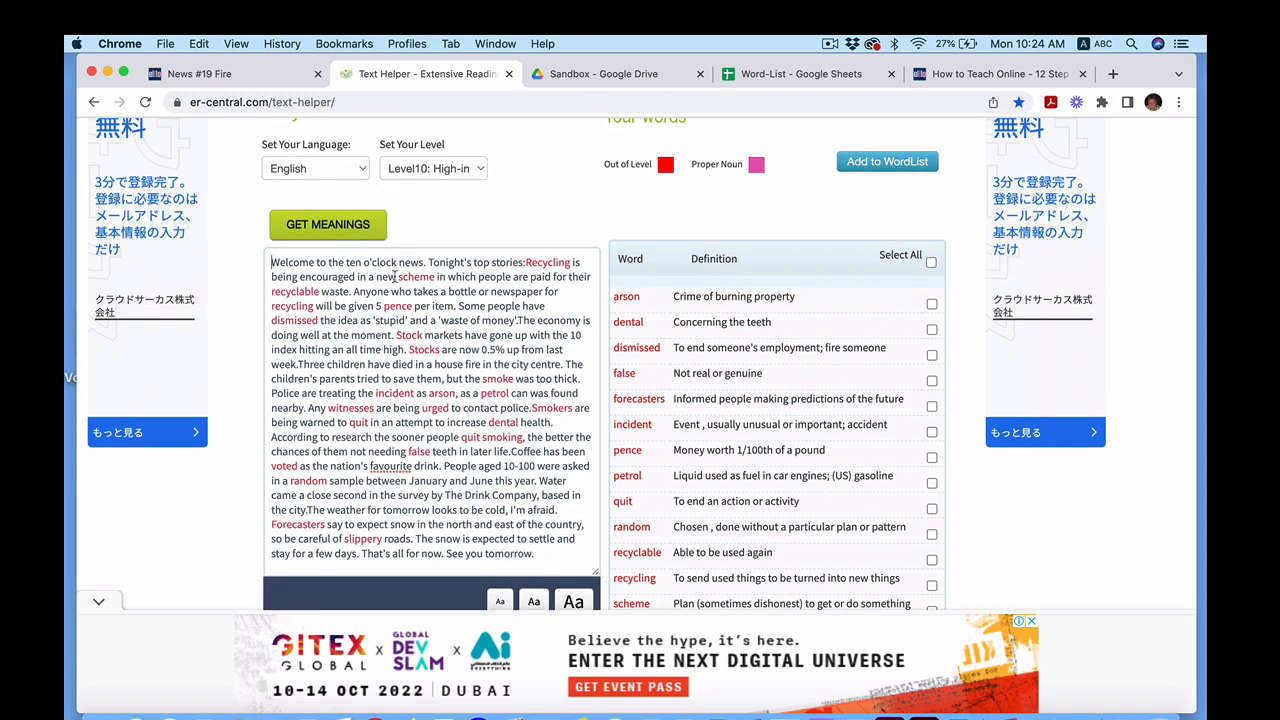
scroll(790, 384, "down", 6)
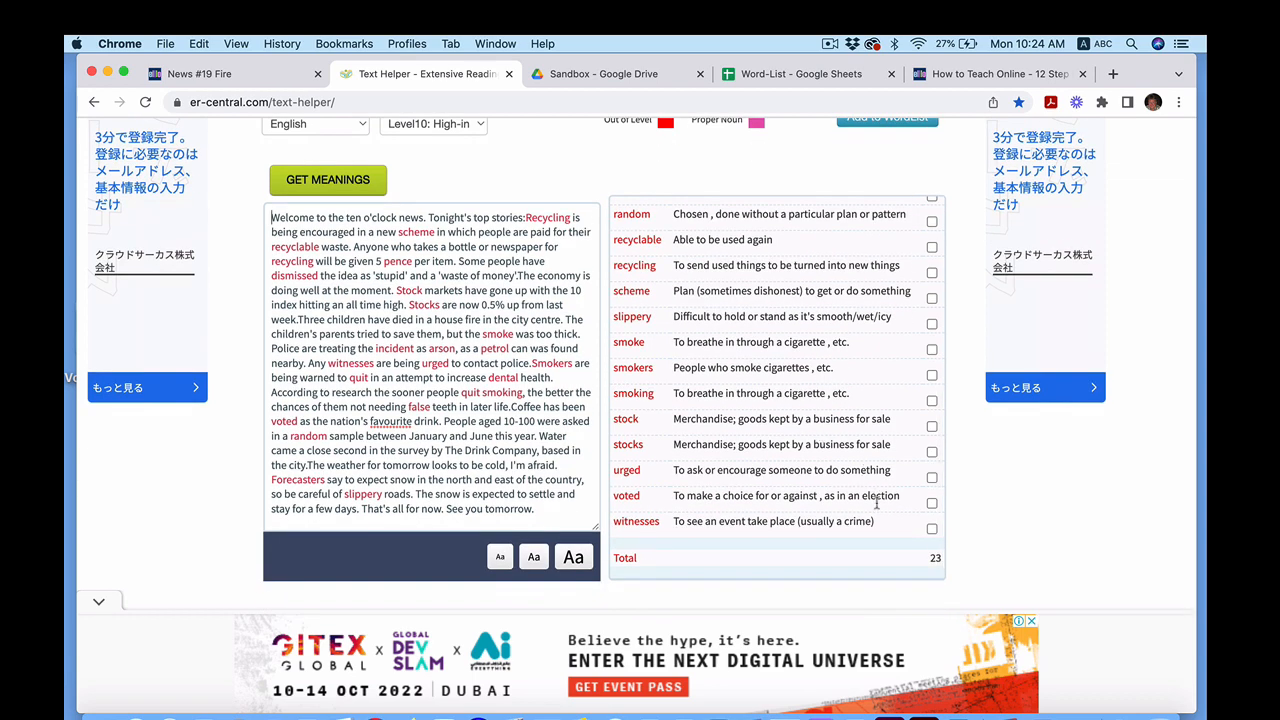
left_click_drag(881, 522, 618, 251)
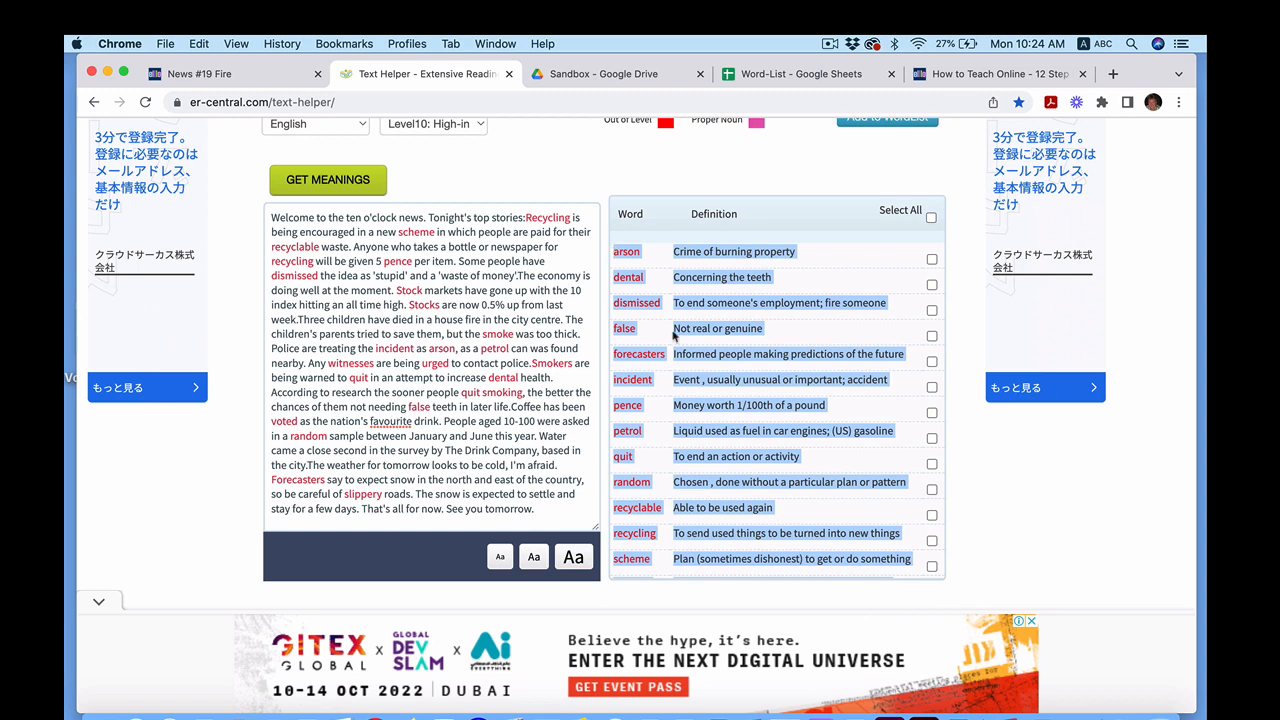
left_click(795, 74)
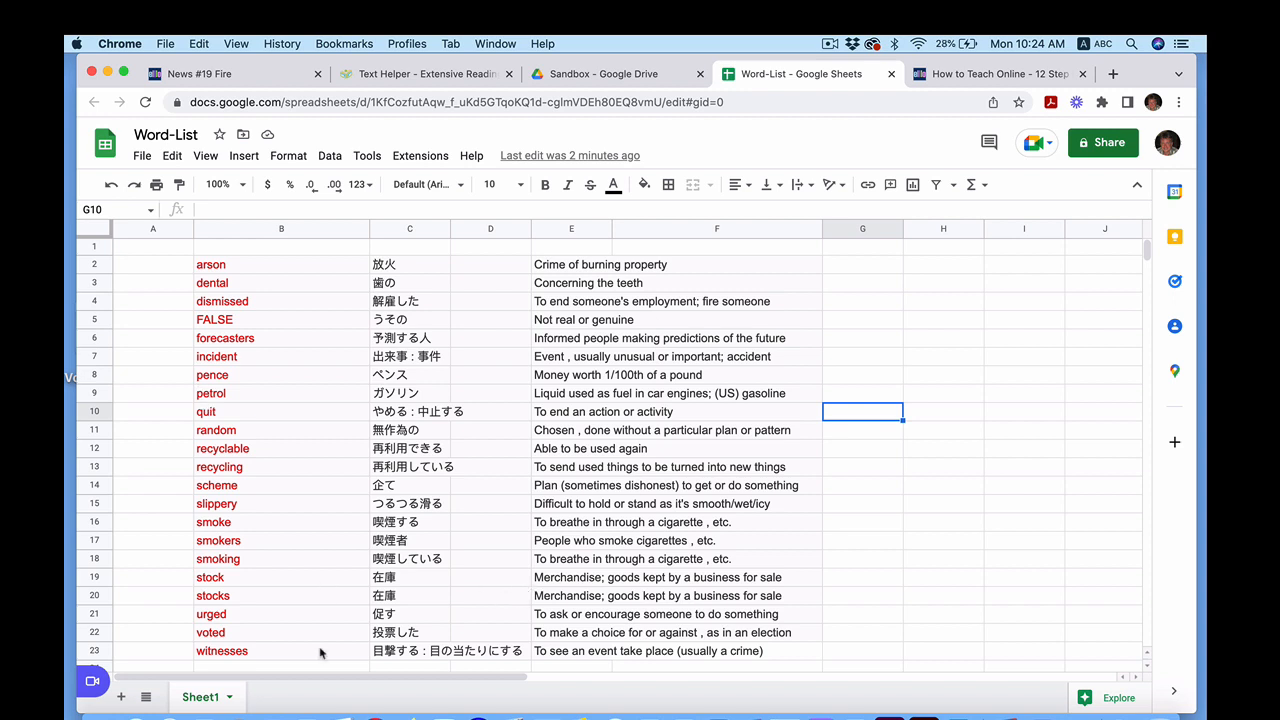
left_click(120, 696)
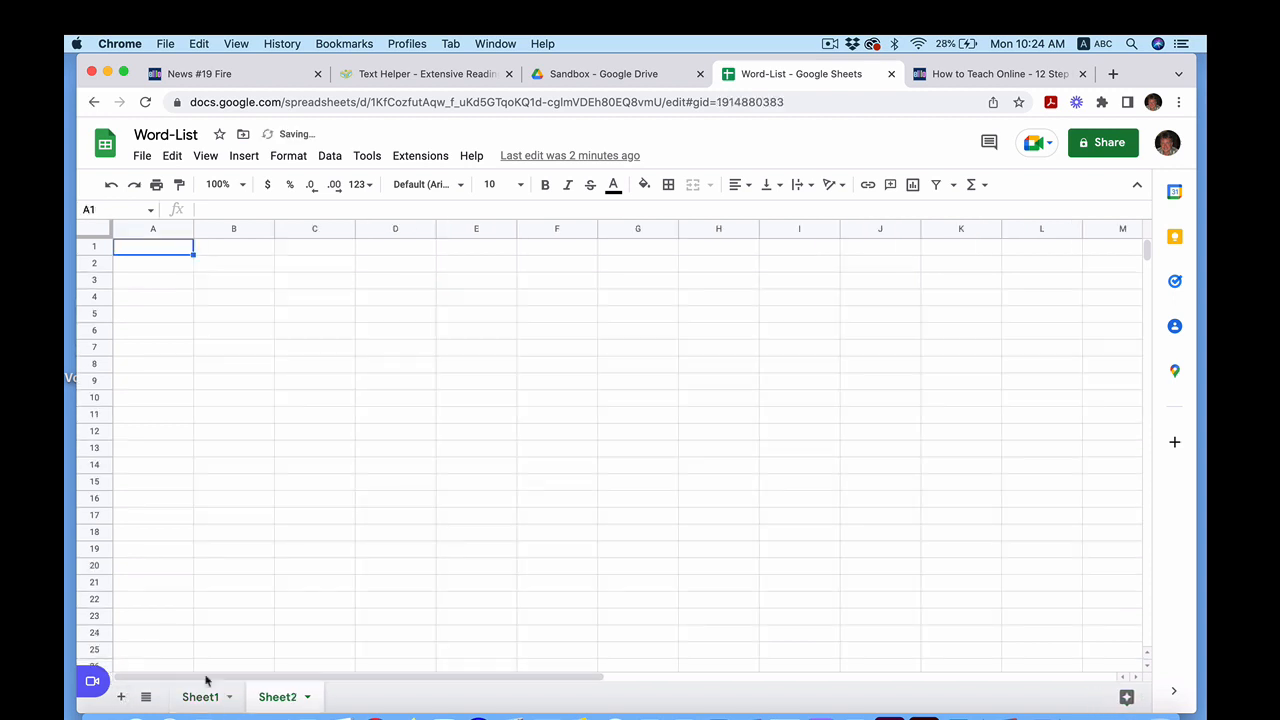
left_click(234, 265)
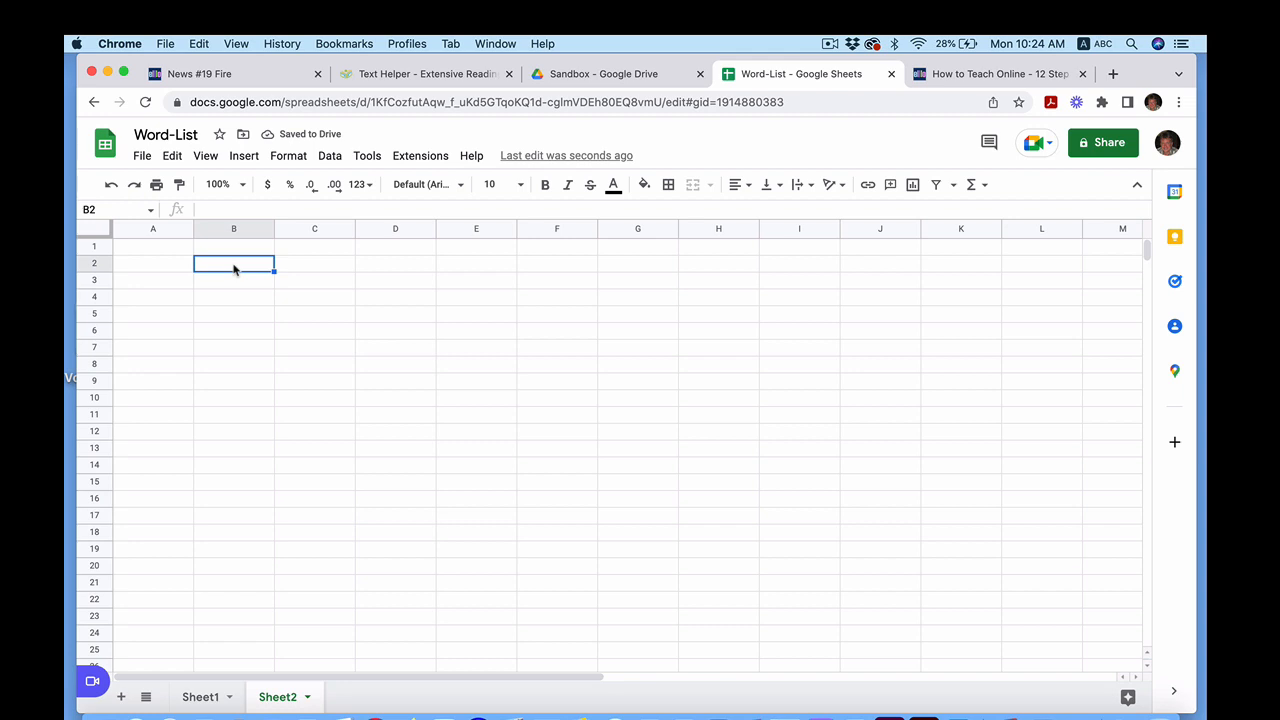
type("arson\tCrime of burning property dental\tConcerning the teeth dismissed\tTo end someone's employment; fire someone FALSE\tNot real or genuine forecasters\tInformed people making predictions of the future incident\tEvent , usually unusual or important; accident pence\tMoney worth 1/100th of a pound petrol\tLiquid used as fuel in car engines; (US) gasoline quit\tTo end an action or activity random\tChosen , done without a particular plan or pattern recyclable\tAble to be used again recycling\tTo send used things to be turned into new things scheme\tPlan (sometimes dishonest) to get or do something slippery\tDifficult to hold or stand as it's smooth/wet/icy smoke\tTo breathe in through a cigarette , etc. smokers\tPeople who smoke cigarettes , etc. smoking\tTo breathe in through a cigarette , etc. stock\tMerchandise; goods kept by a business for sale stocks\tMerchandise; goods kept by a business for sale urged\tTo ask or encourage someone to do something voted\tTo make a choice for or against in an election witnesses\tTo see an event take place (usually a crime)")
Widen column C so that it holds the full English definitions
left_click(603, 308)
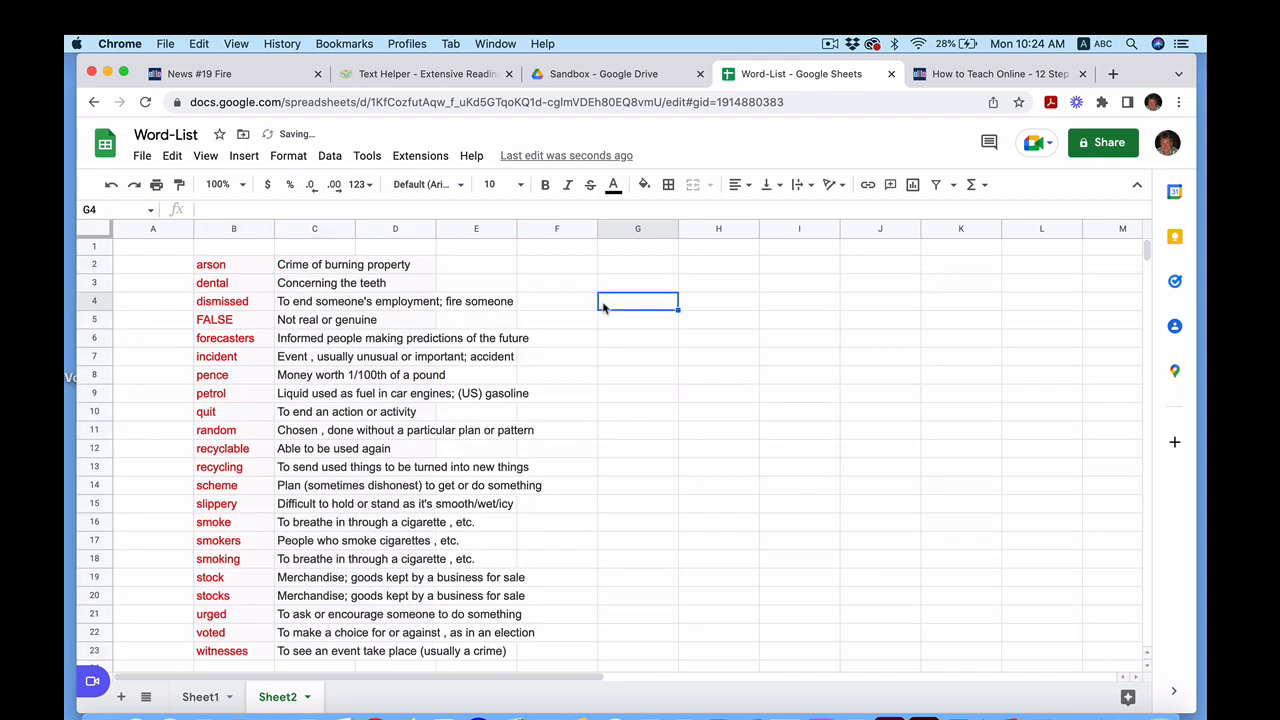
left_click_drag(355, 229, 565, 229)
left_click(576, 371)
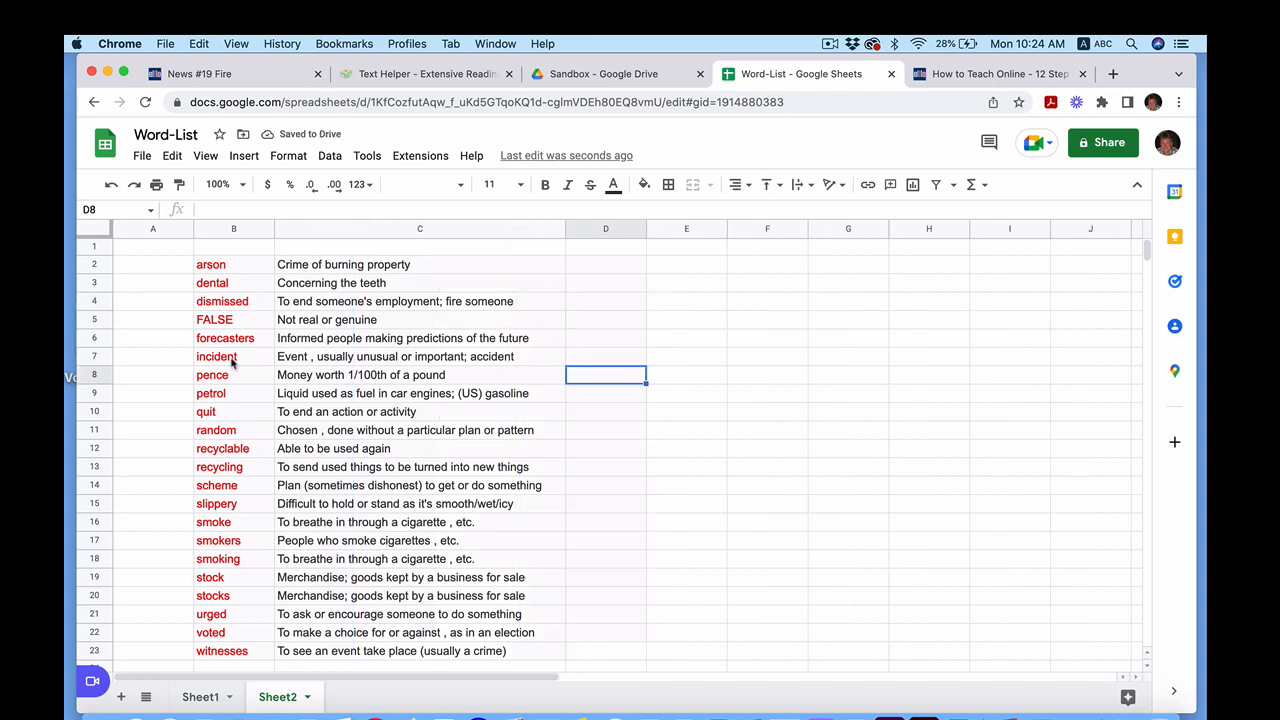
scroll(318, 549, "down", 1)
scroll(318, 549, "up", 1)
Switch back to the Text Helper, set the language to Japanese and get the meanings again
left_click(434, 73)
scroll(365, 204, "up", 2)
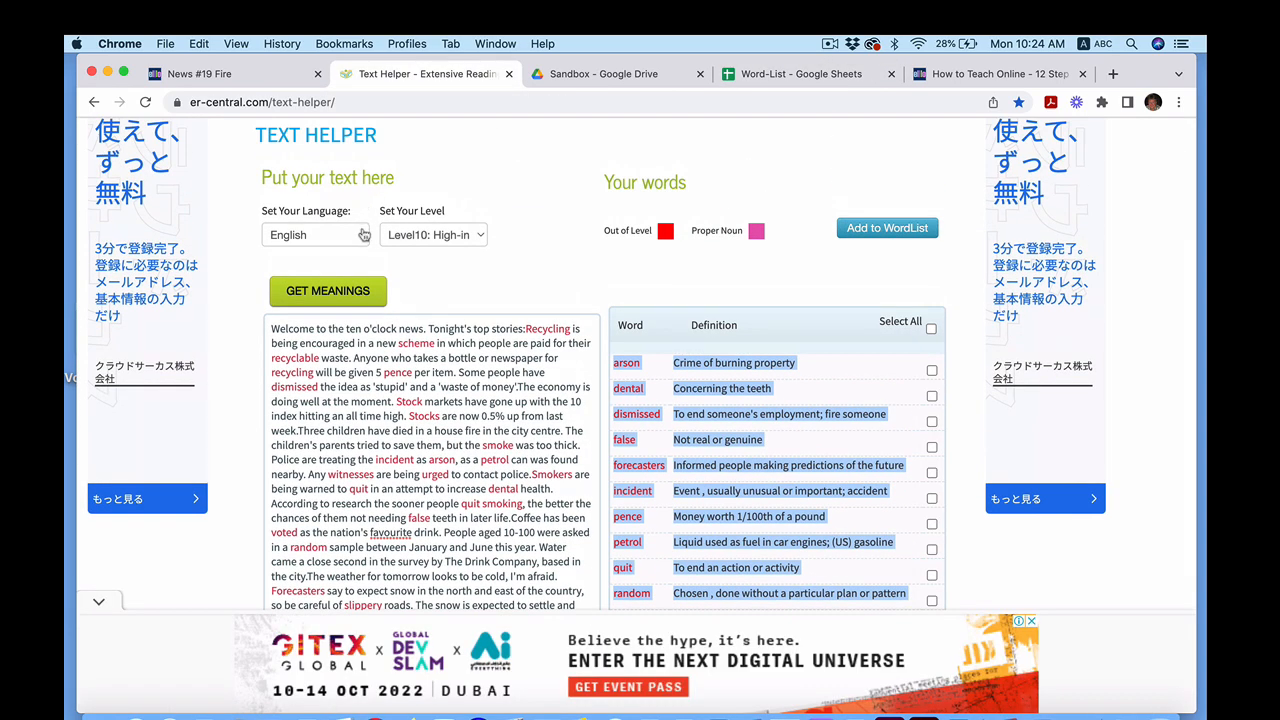
left_click(362, 234)
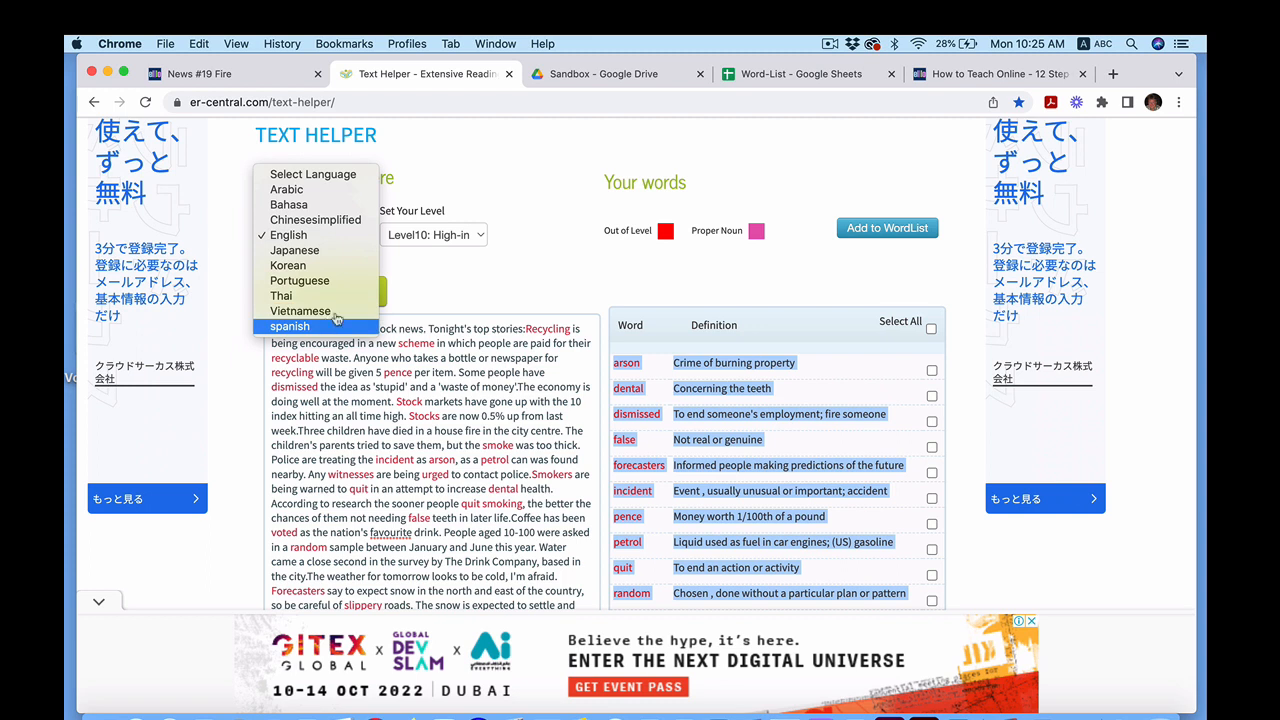
left_click(439, 281)
left_click(365, 240)
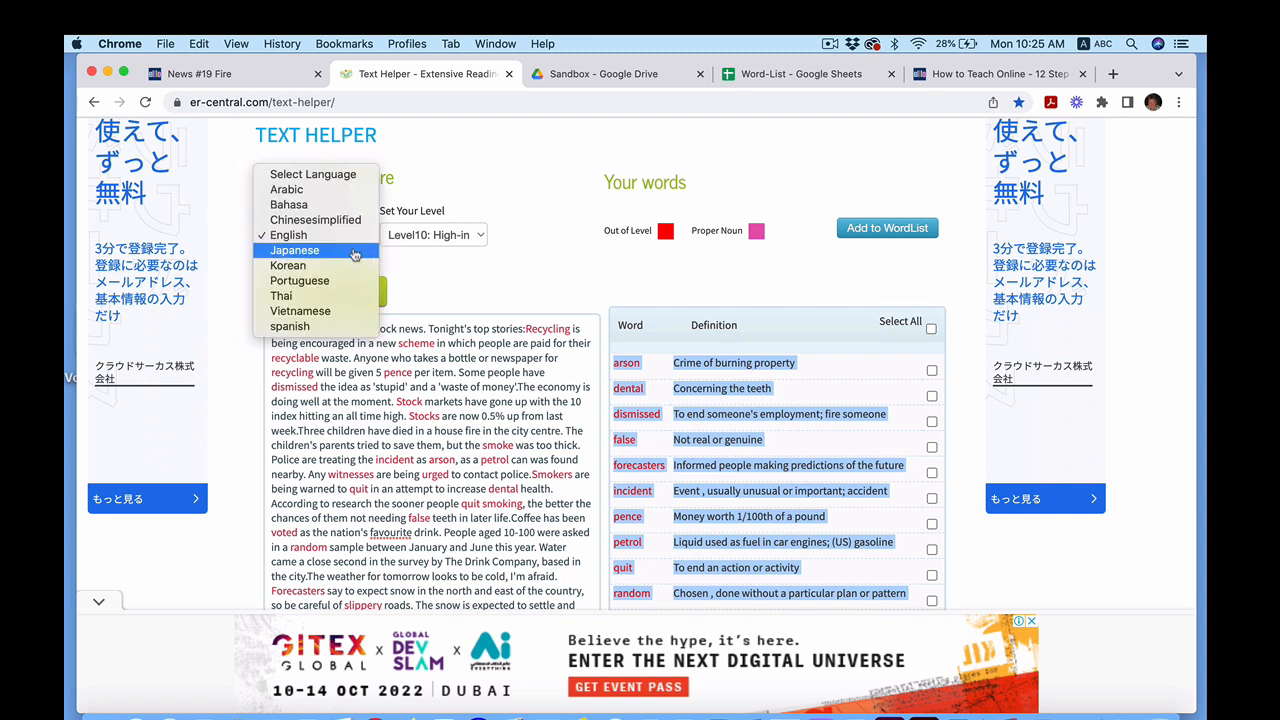
left_click(354, 252)
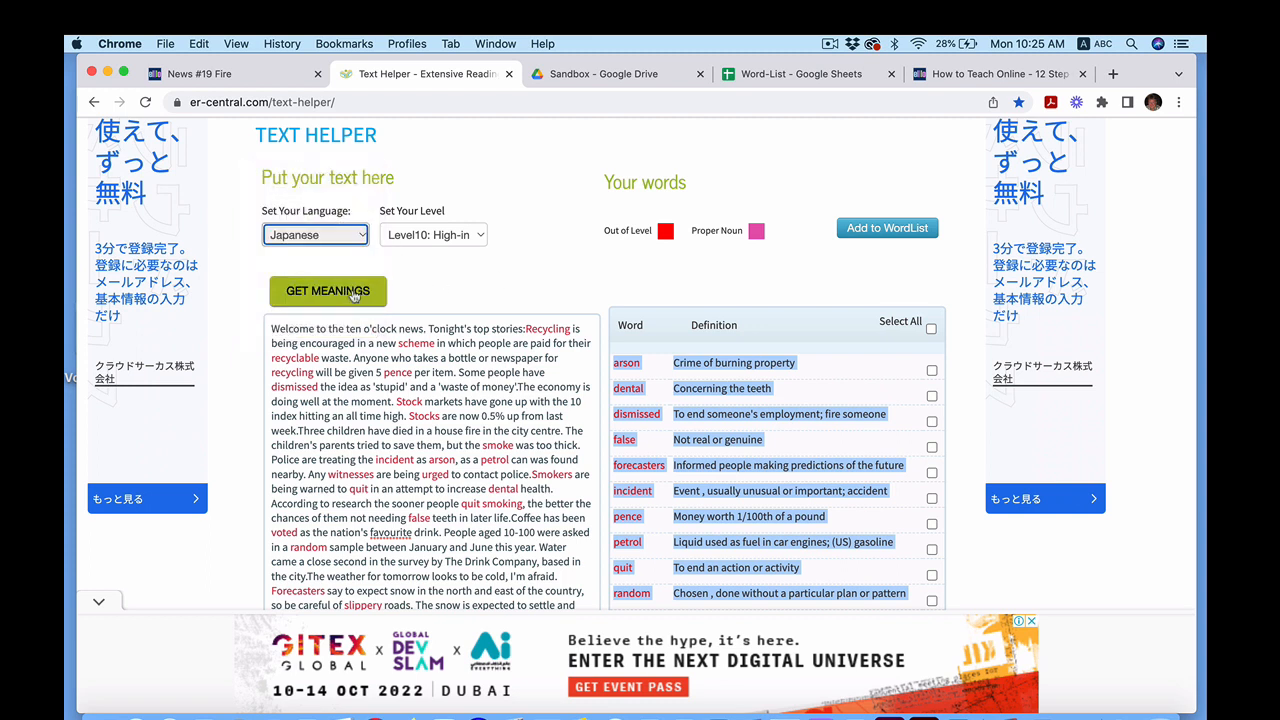
left_click(352, 296)
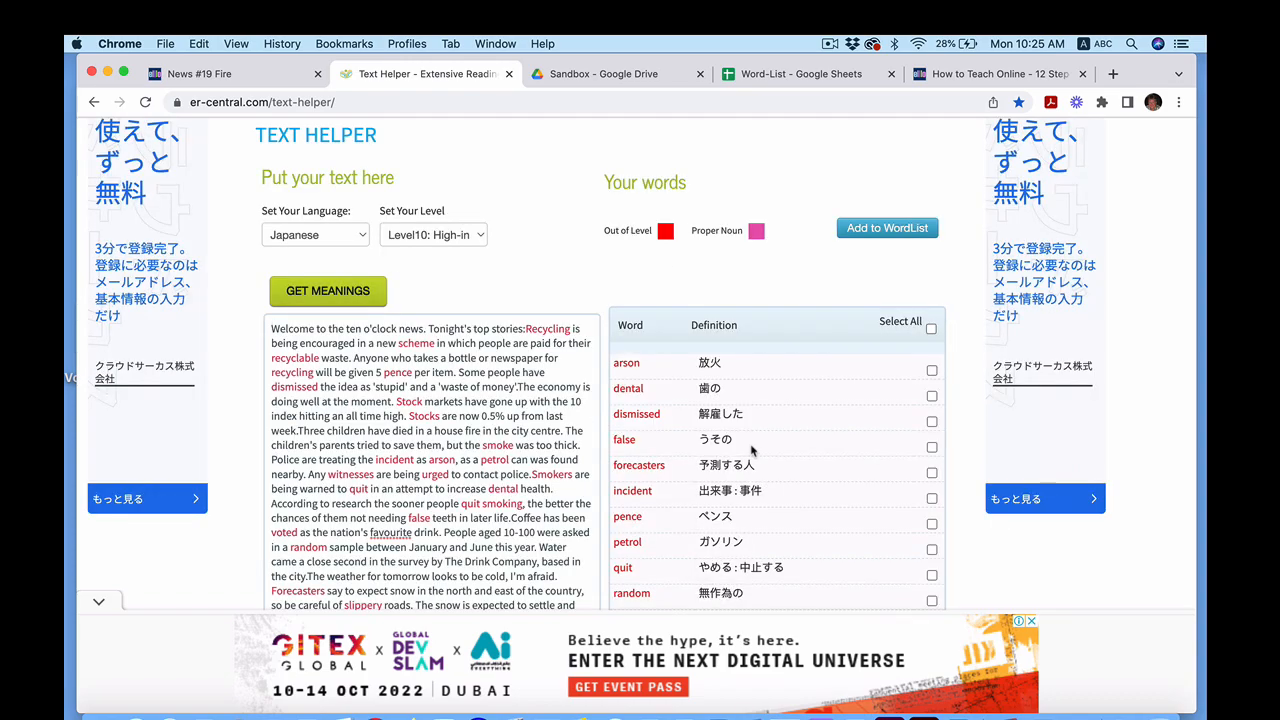
Copy the whole list of words with their Japanese definitions
scroll(752, 451, "down", 6)
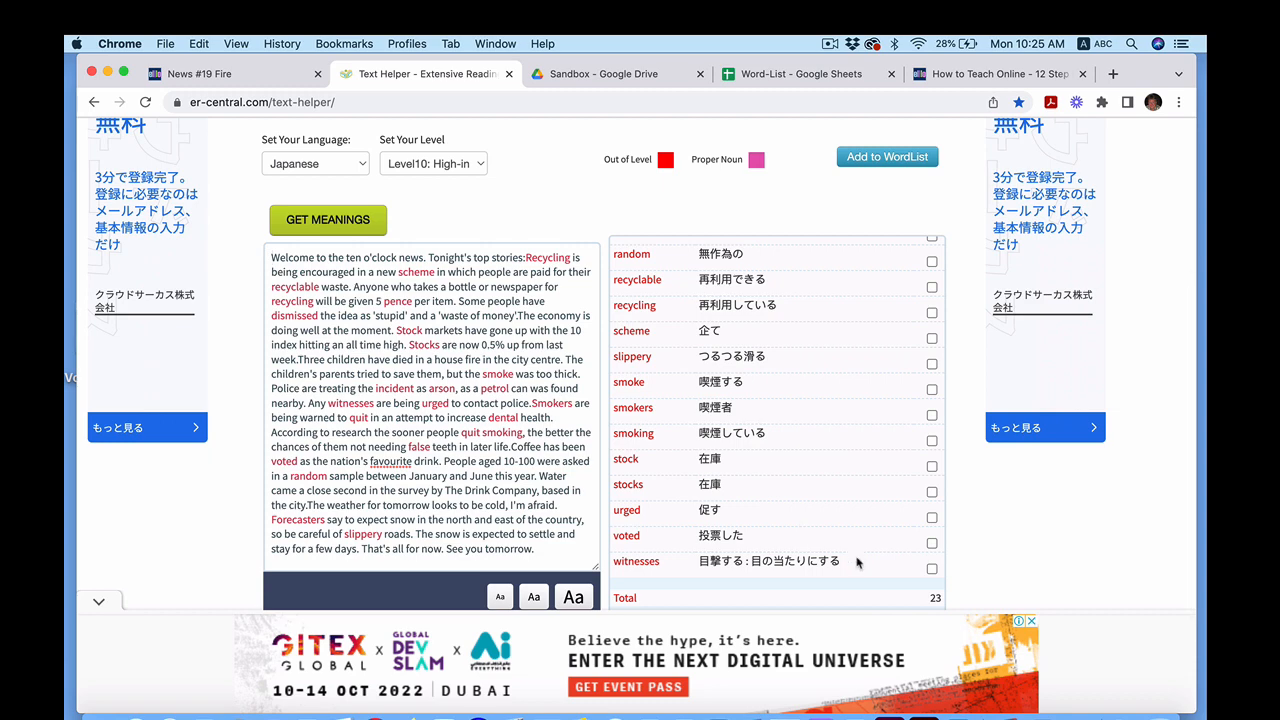
left_click_drag(845, 561, 612, 298)
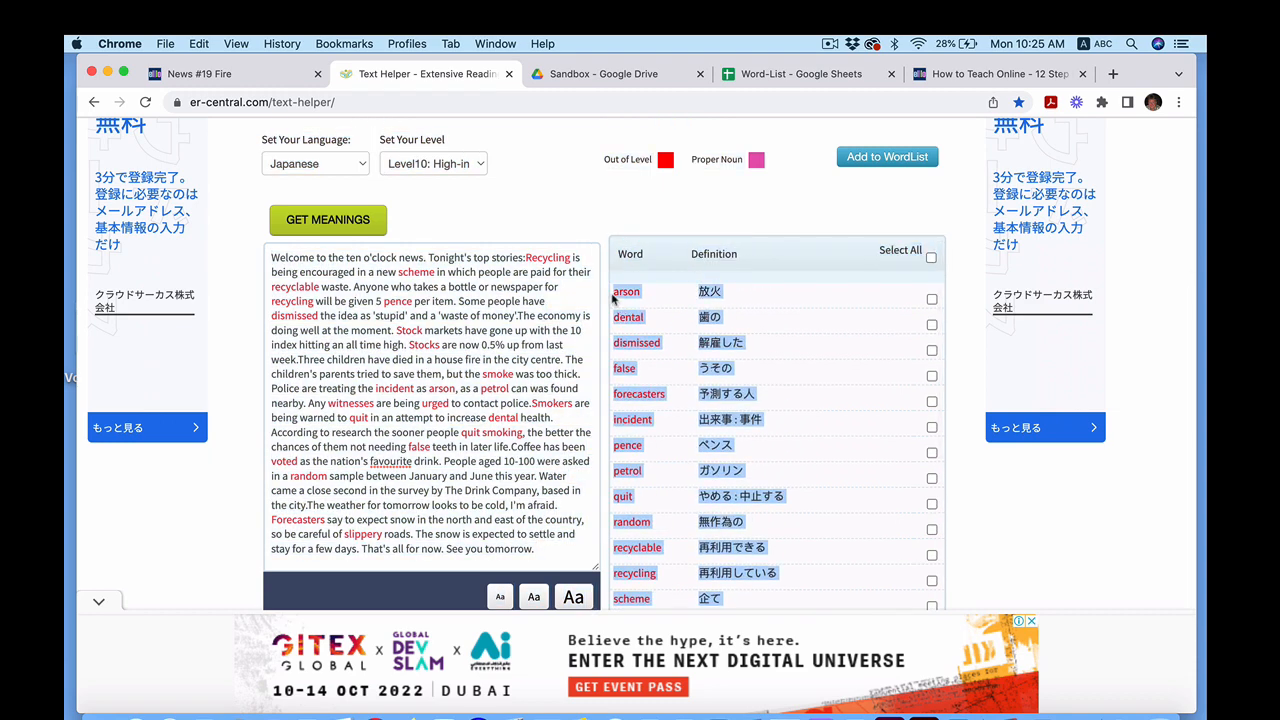
key("super+c")
In the Word-List spreadsheet, insert two empty columns between the words and the English definitions, and narrow both new columns
left_click(806, 78)
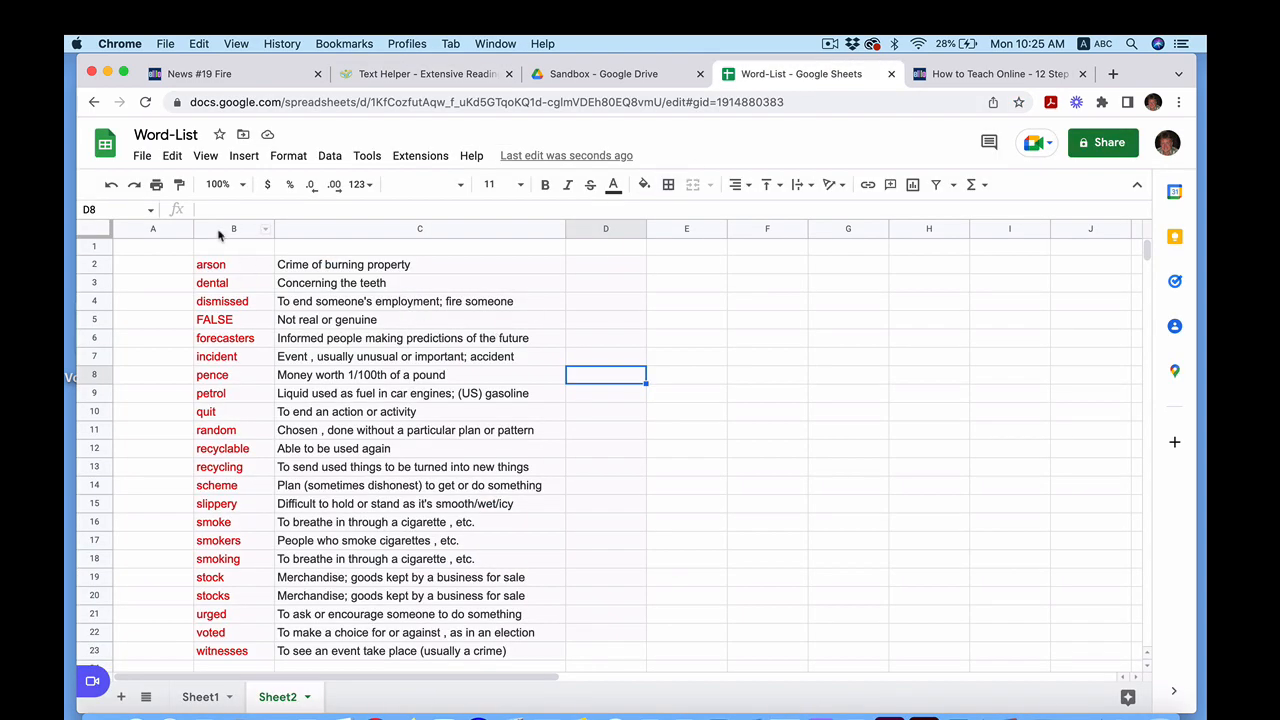
left_click(220, 234)
left_click(310, 231)
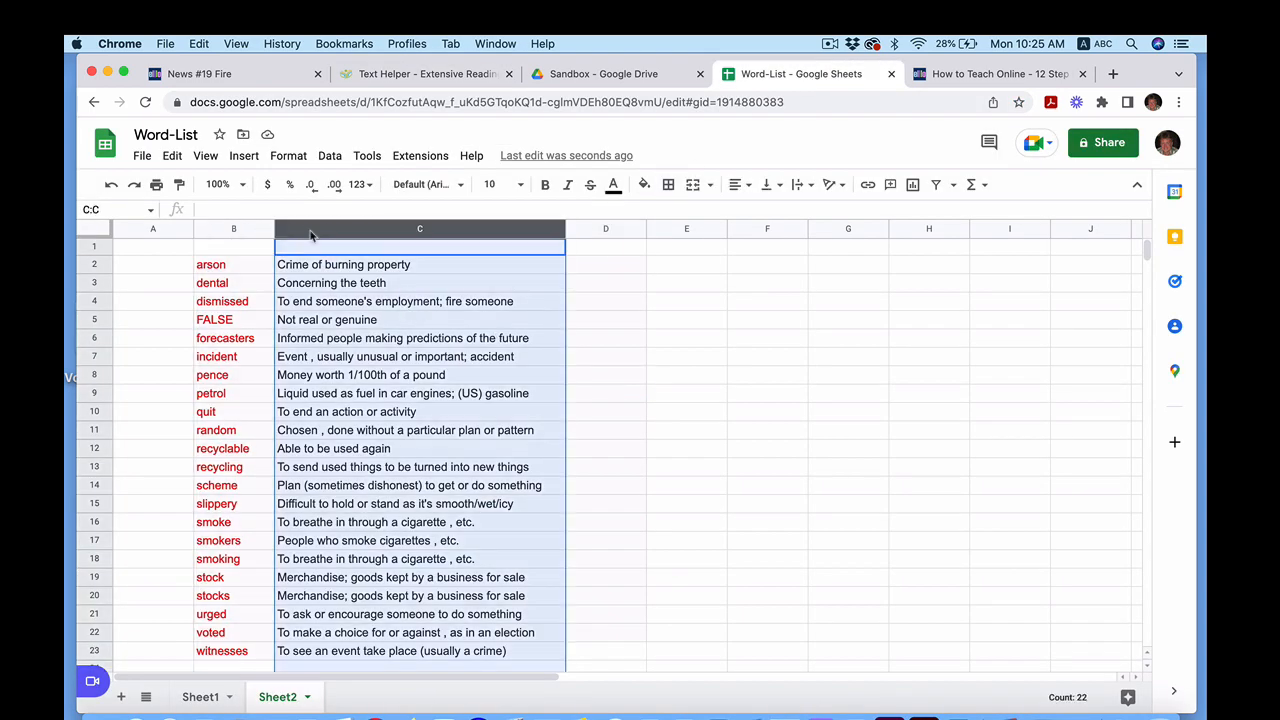
right_click(310, 234)
left_click(355, 337)
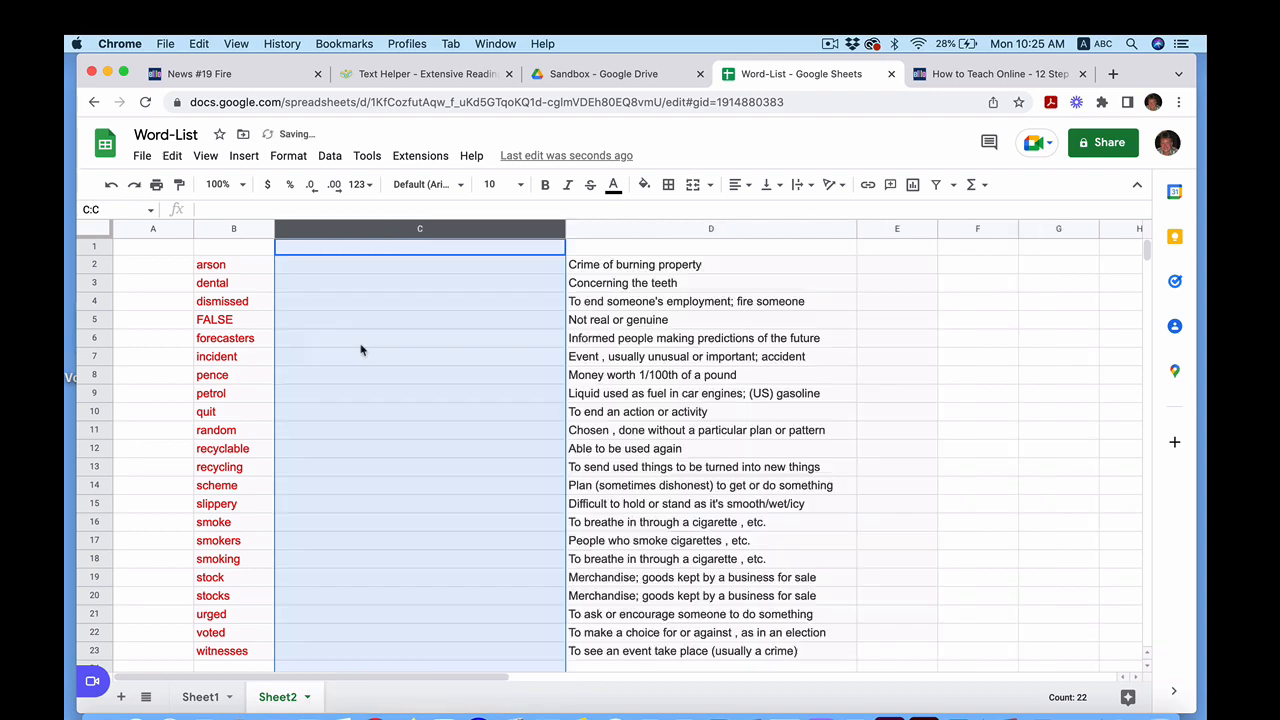
right_click(338, 238)
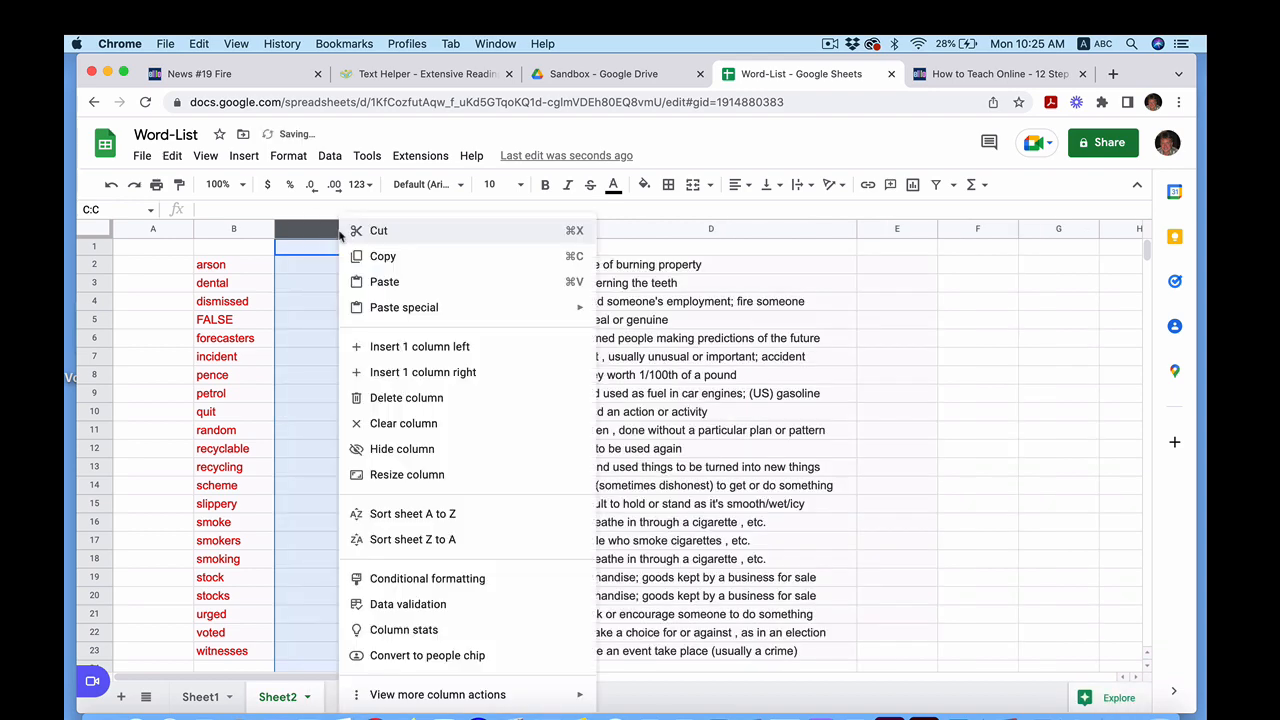
left_click(376, 345)
left_click(389, 357)
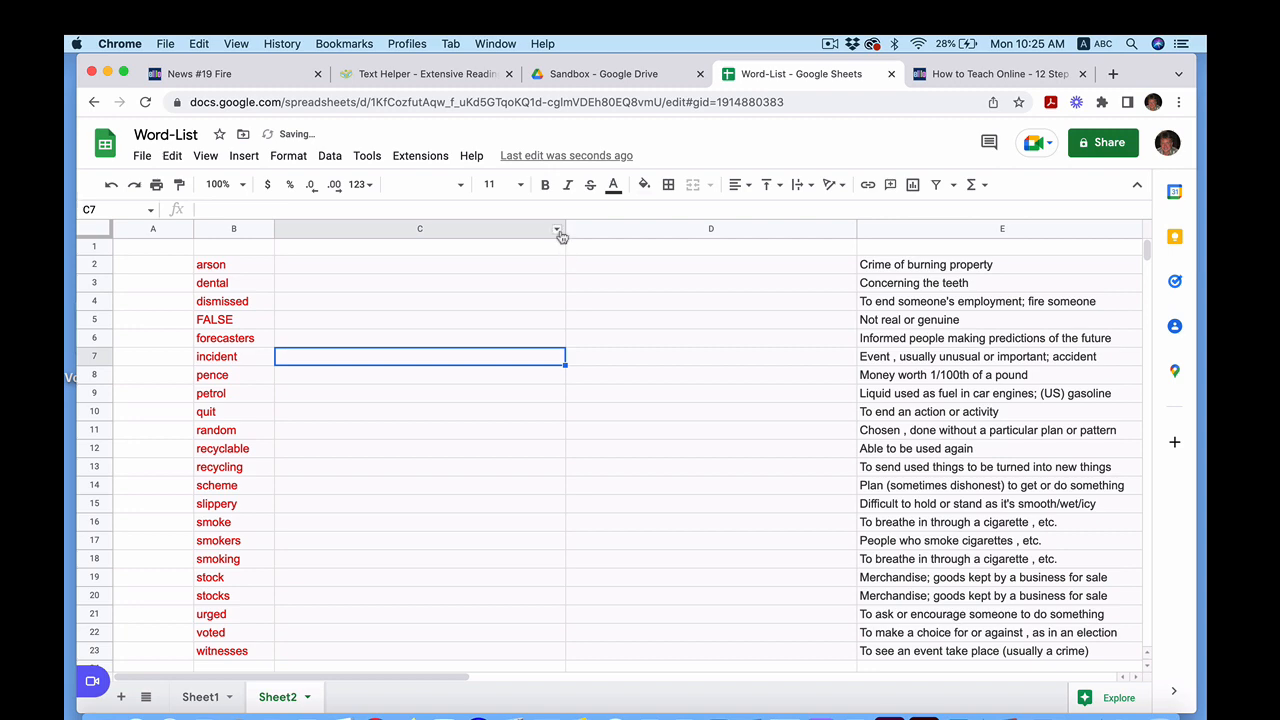
left_click_drag(564, 232, 420, 232)
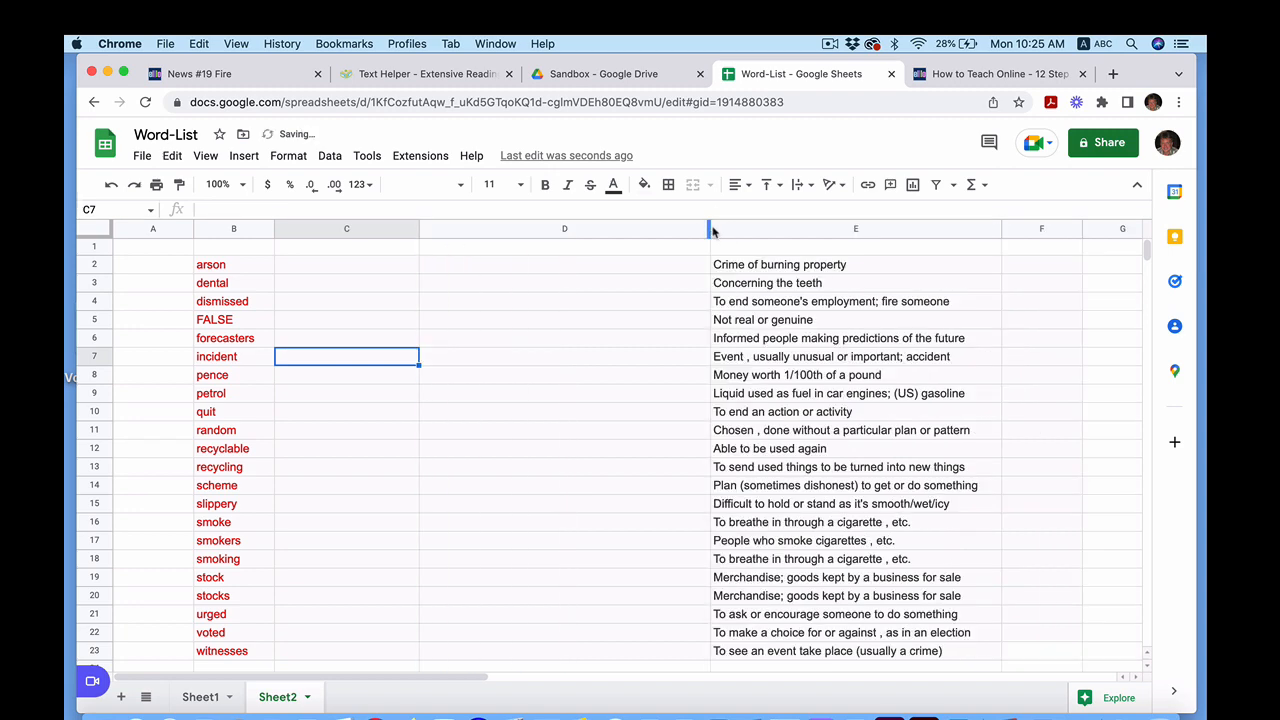
left_click_drag(709, 229, 533, 229)
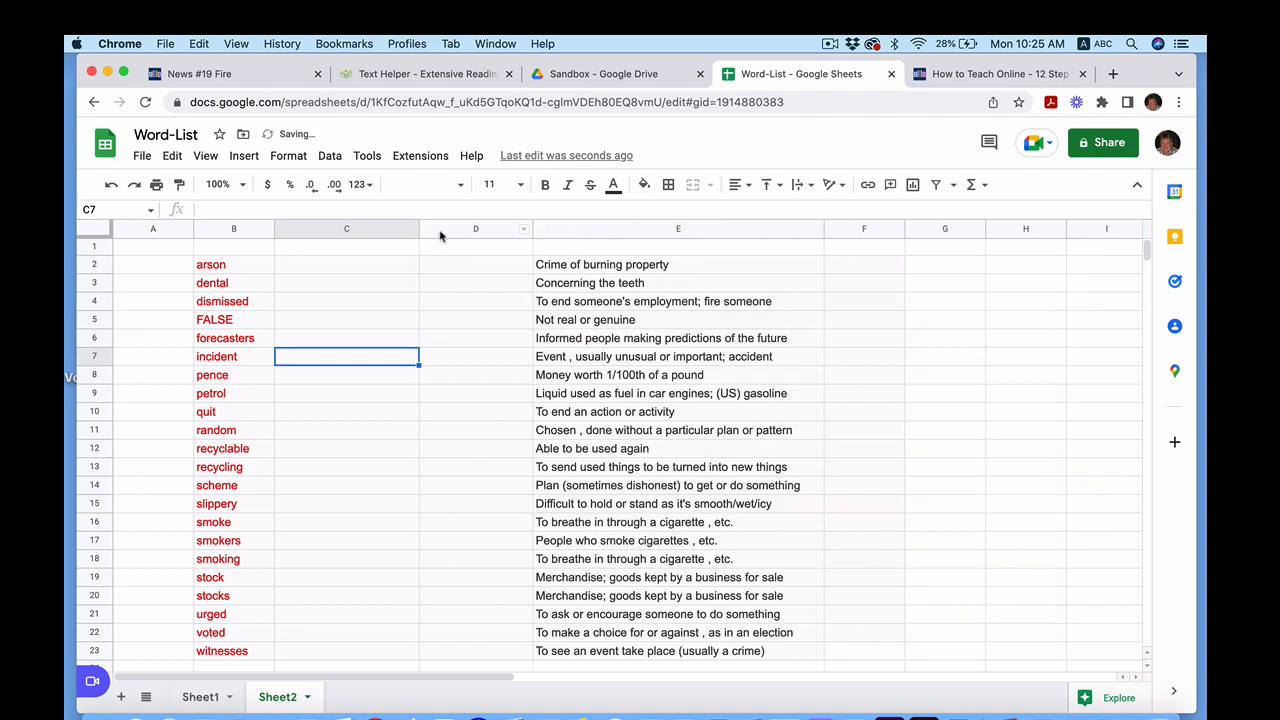
Paste the copied words with their Japanese definitions at B2, over the existing word column
left_click(227, 266)
key("ctrl+v")
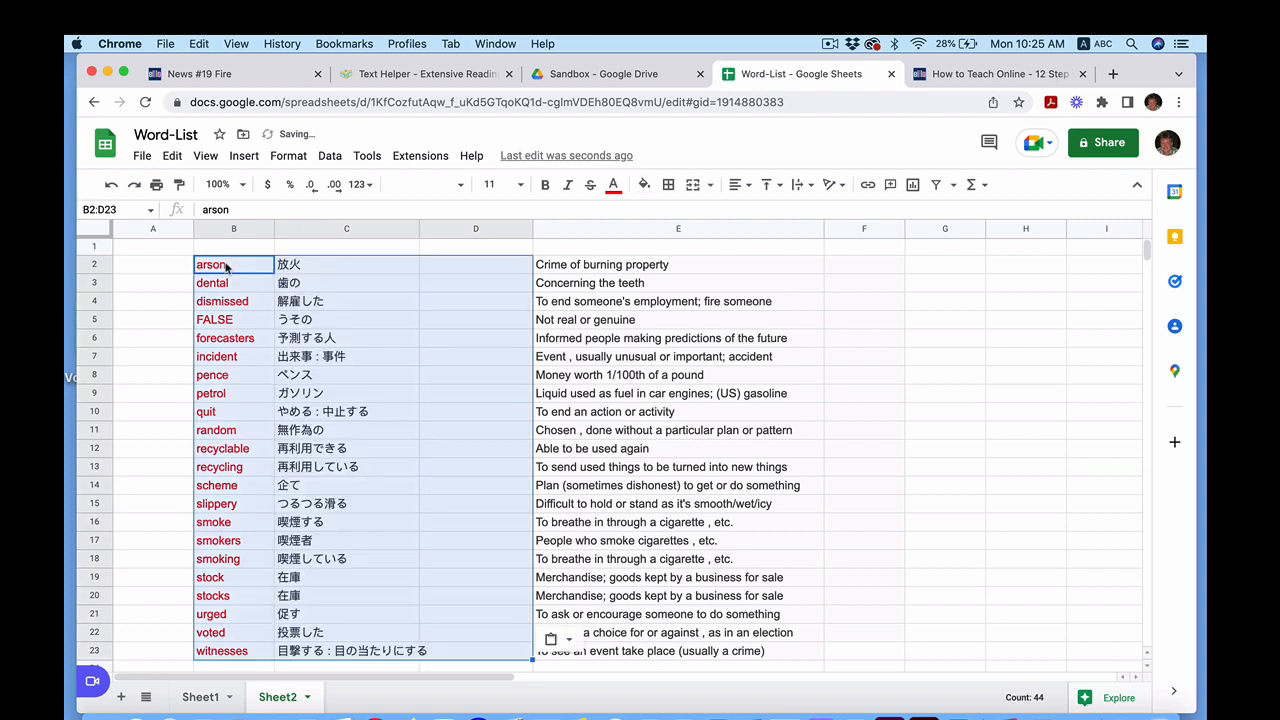
left_click(403, 305)
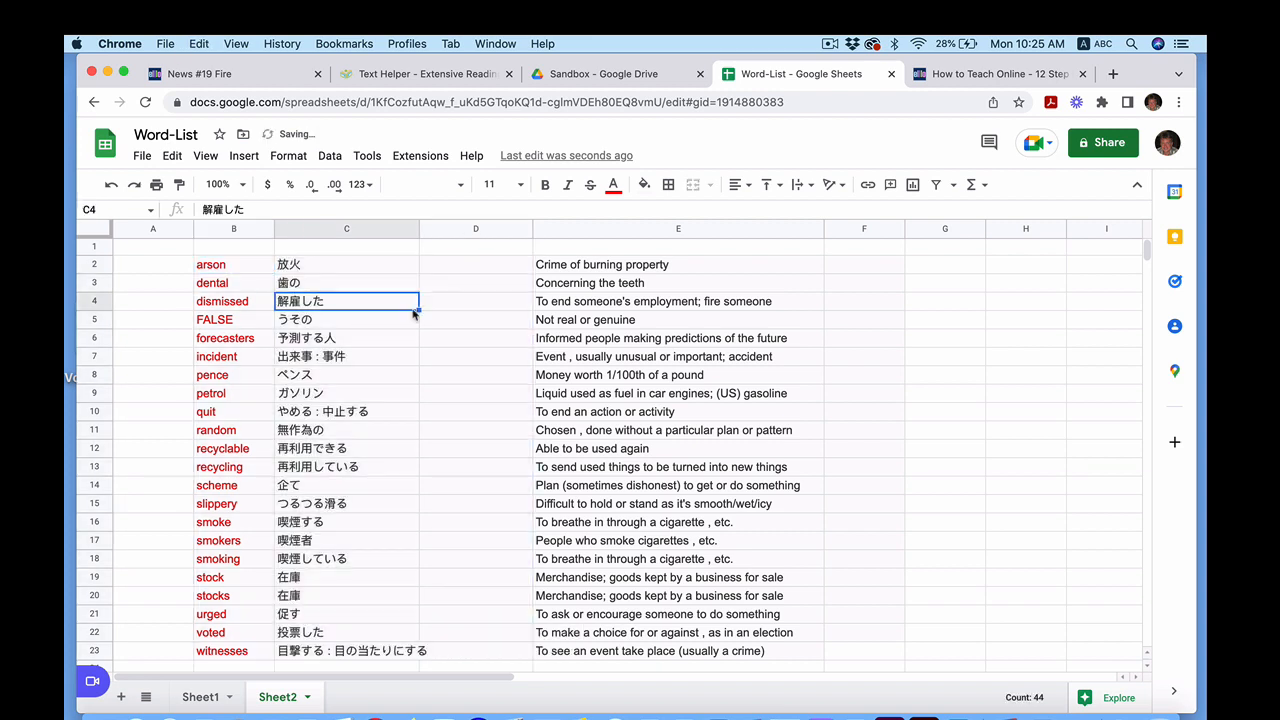
left_click(240, 268)
left_click(297, 268)
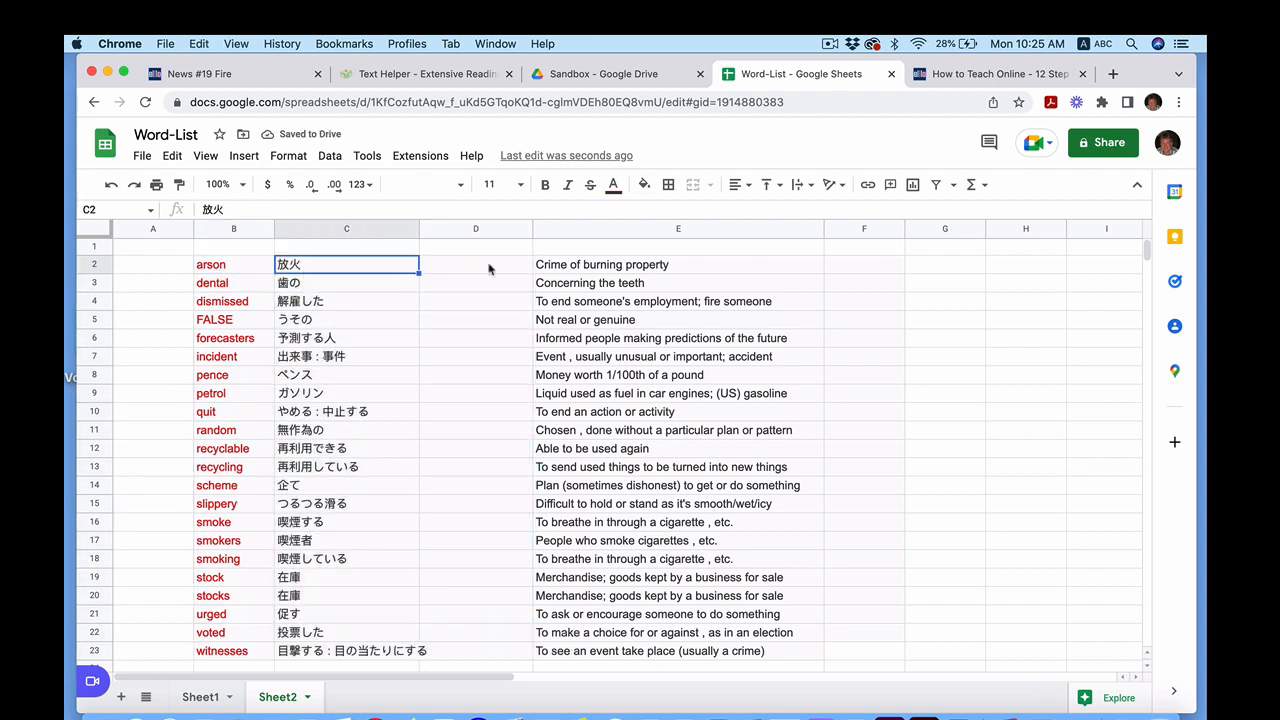
Narrow the empty column D between the Japanese and English definitions
left_click(528, 229)
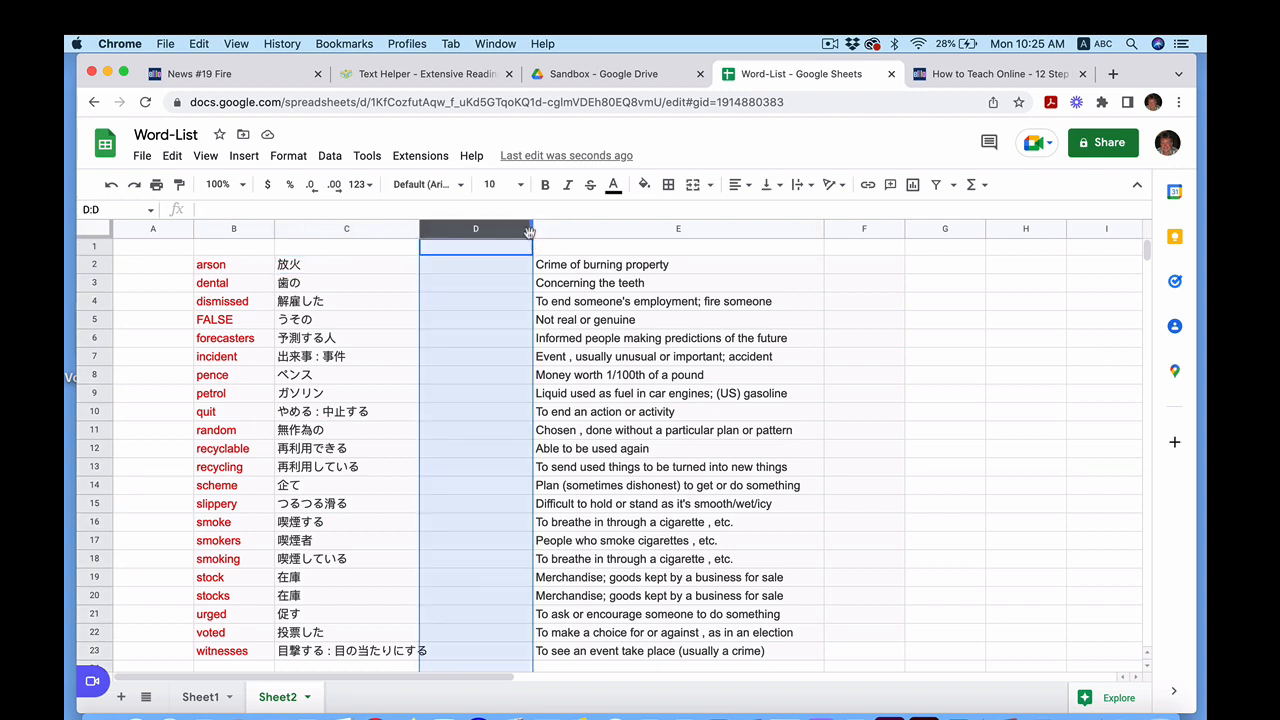
left_click_drag(530, 229, 468, 229)
left_click(572, 356)
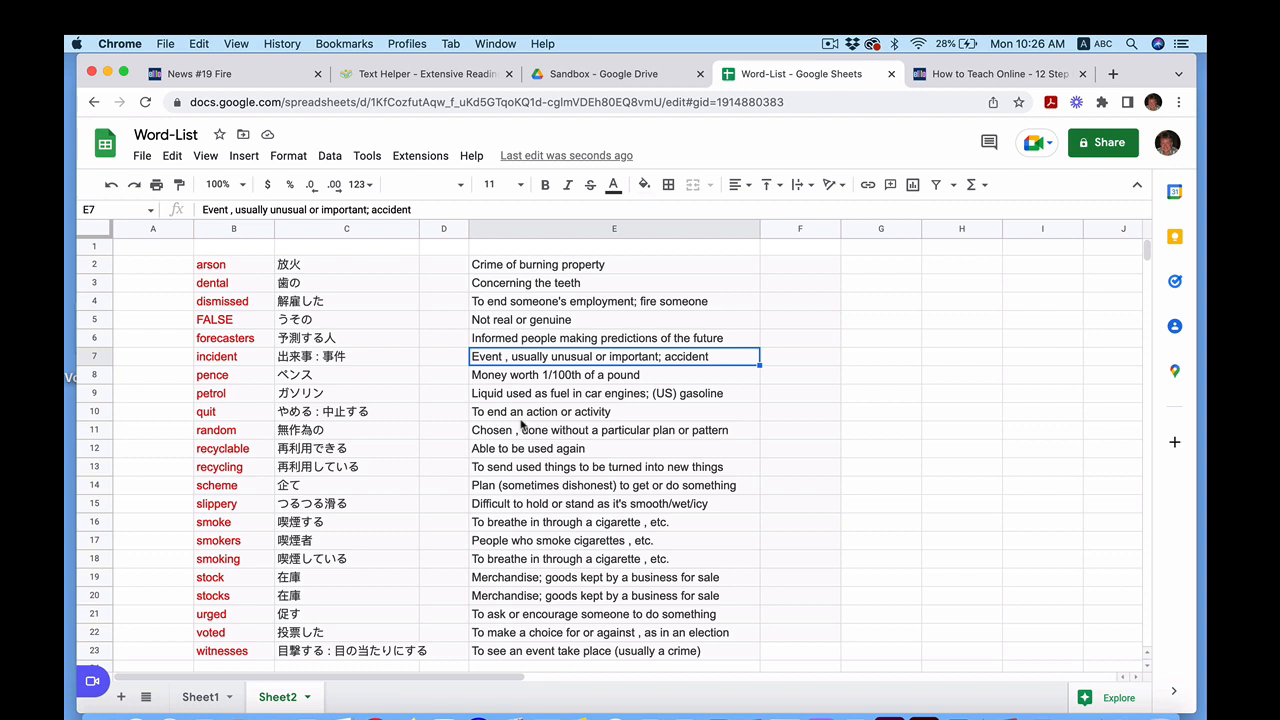
Copy the English words in B2:B23 and open the DeepL translator in a new browser tab
left_click_drag(238, 267, 240, 653)
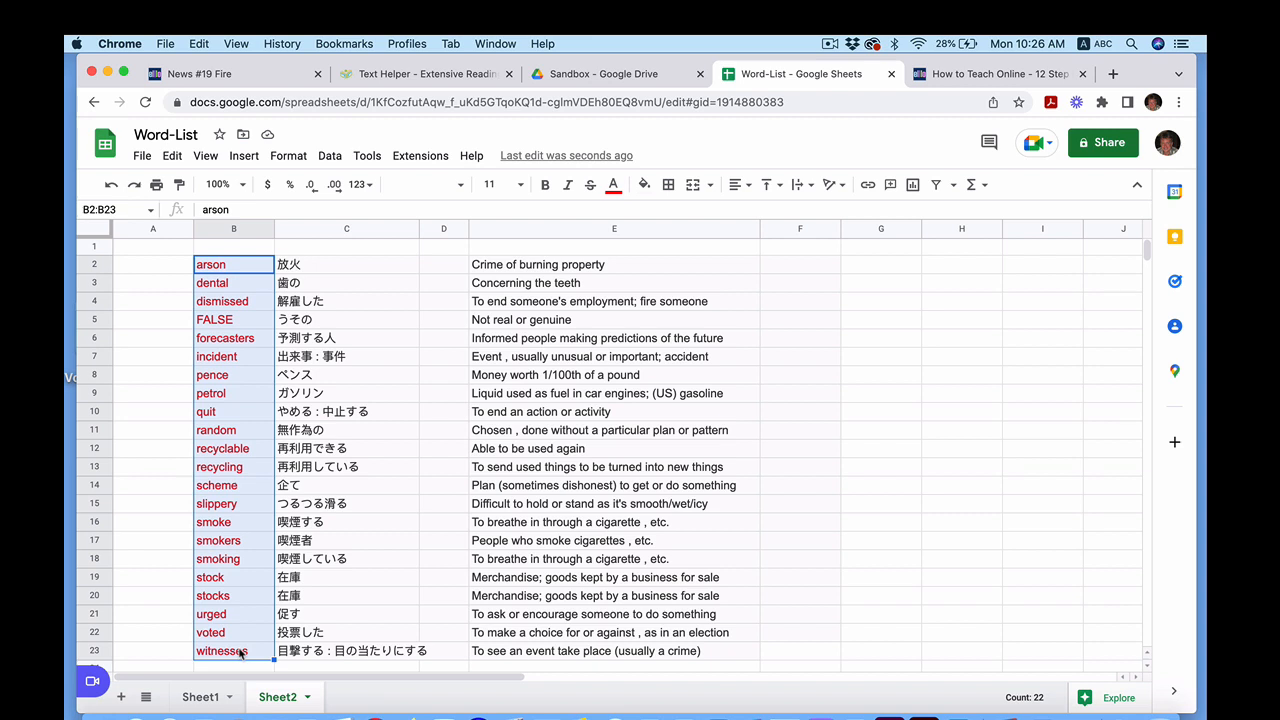
key("super+c")
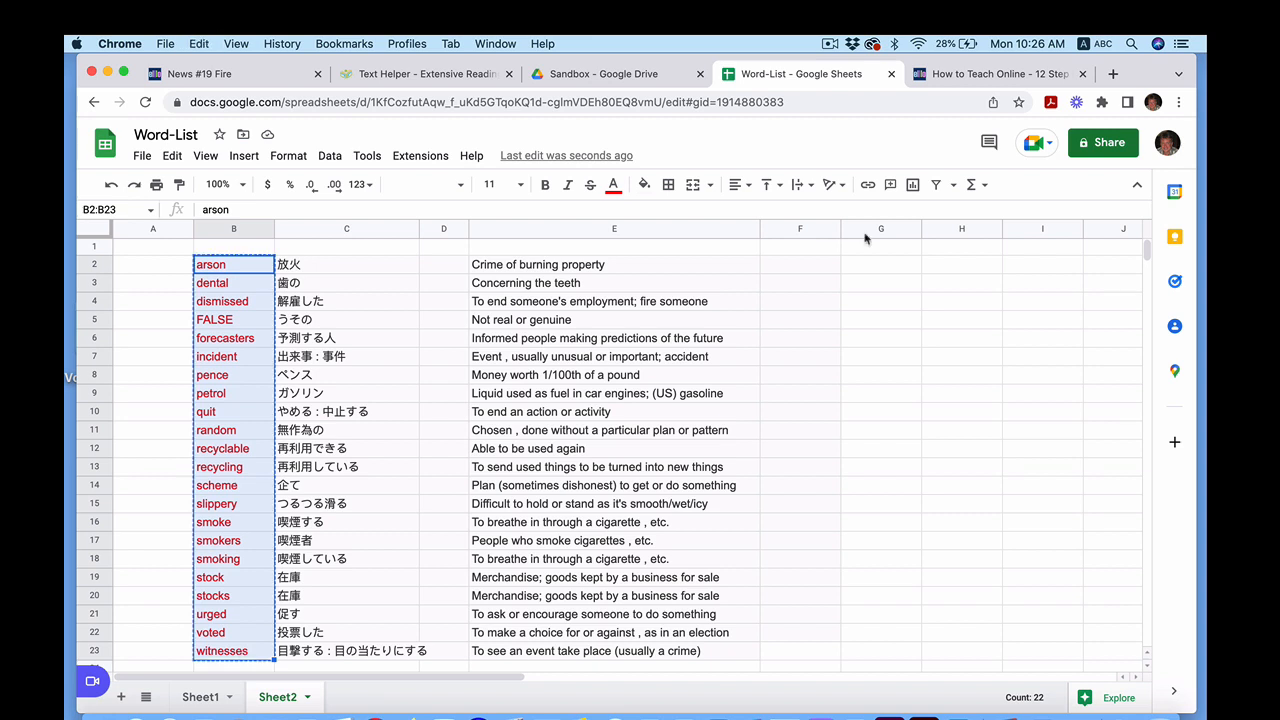
left_click(1114, 76)
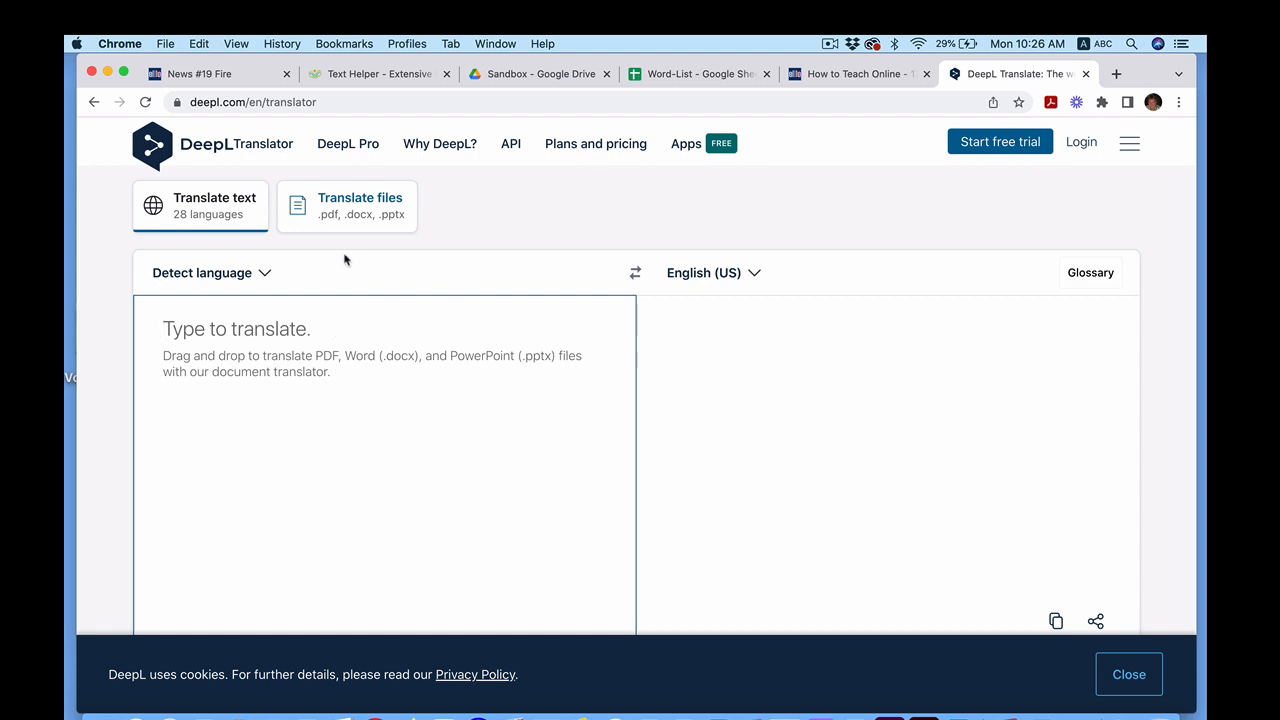
Set the translation's source language to English and its target language to French
left_click(265, 275)
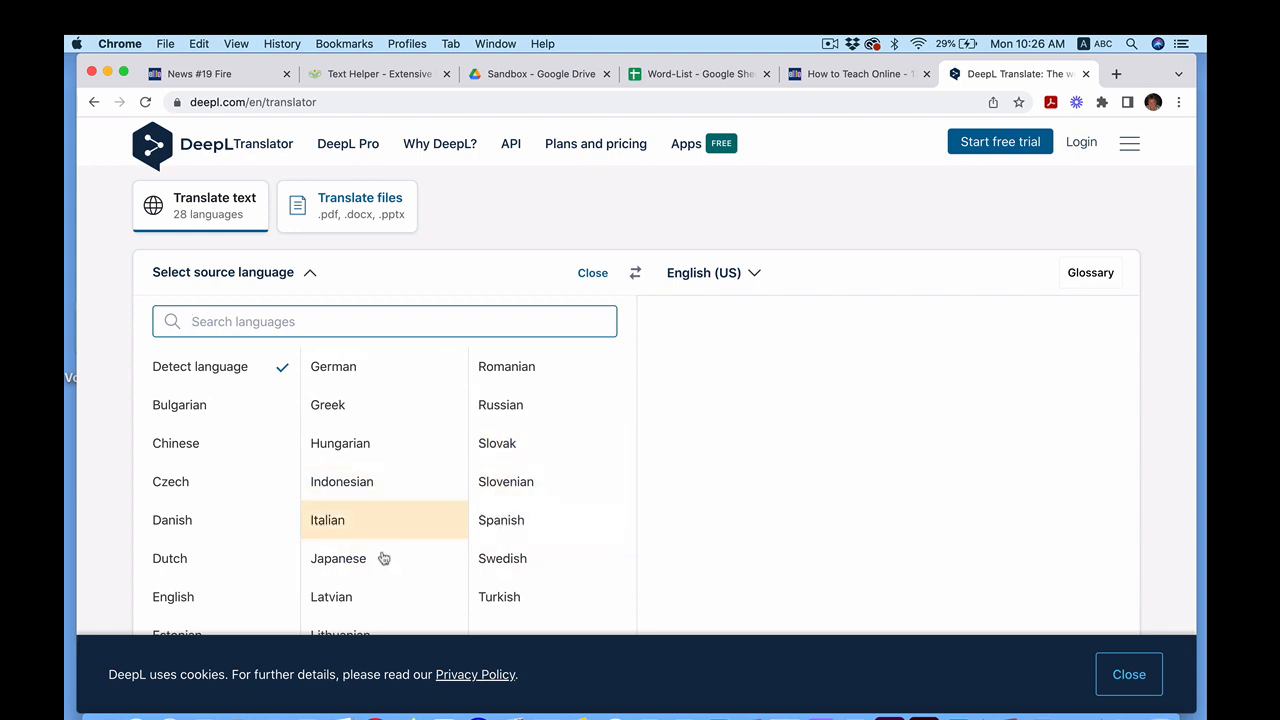
left_click(190, 594)
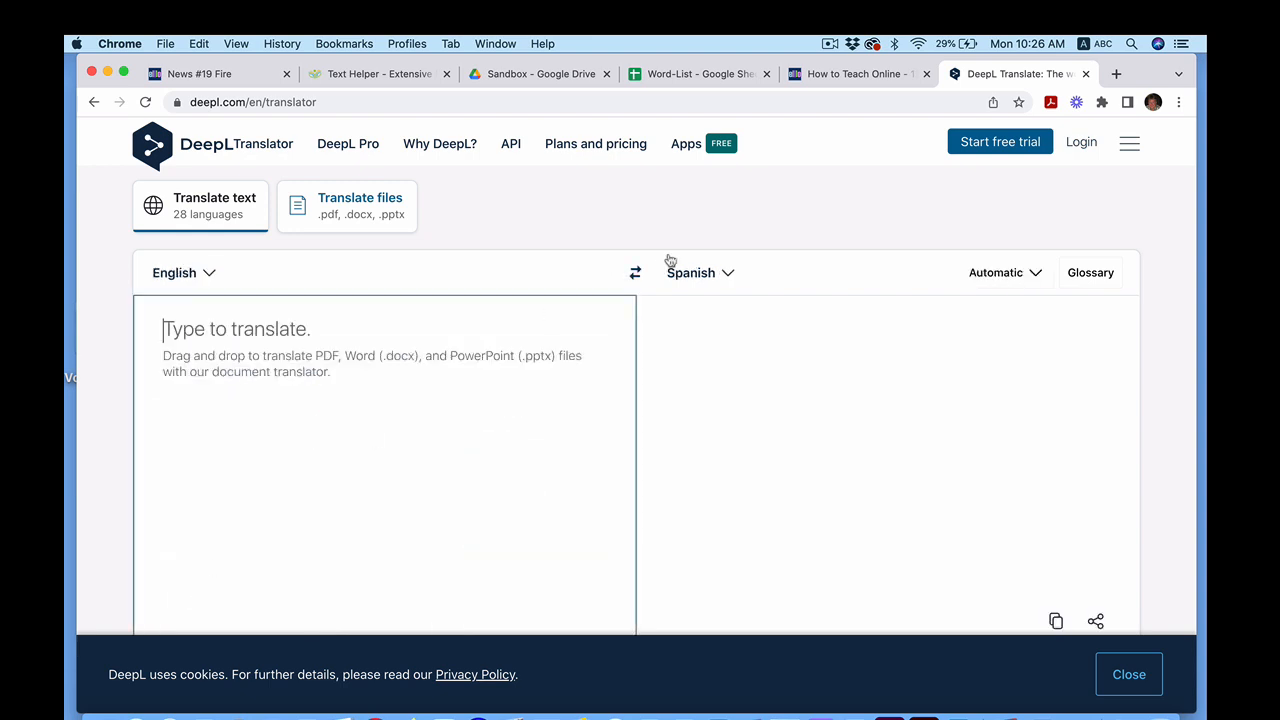
left_click(728, 273)
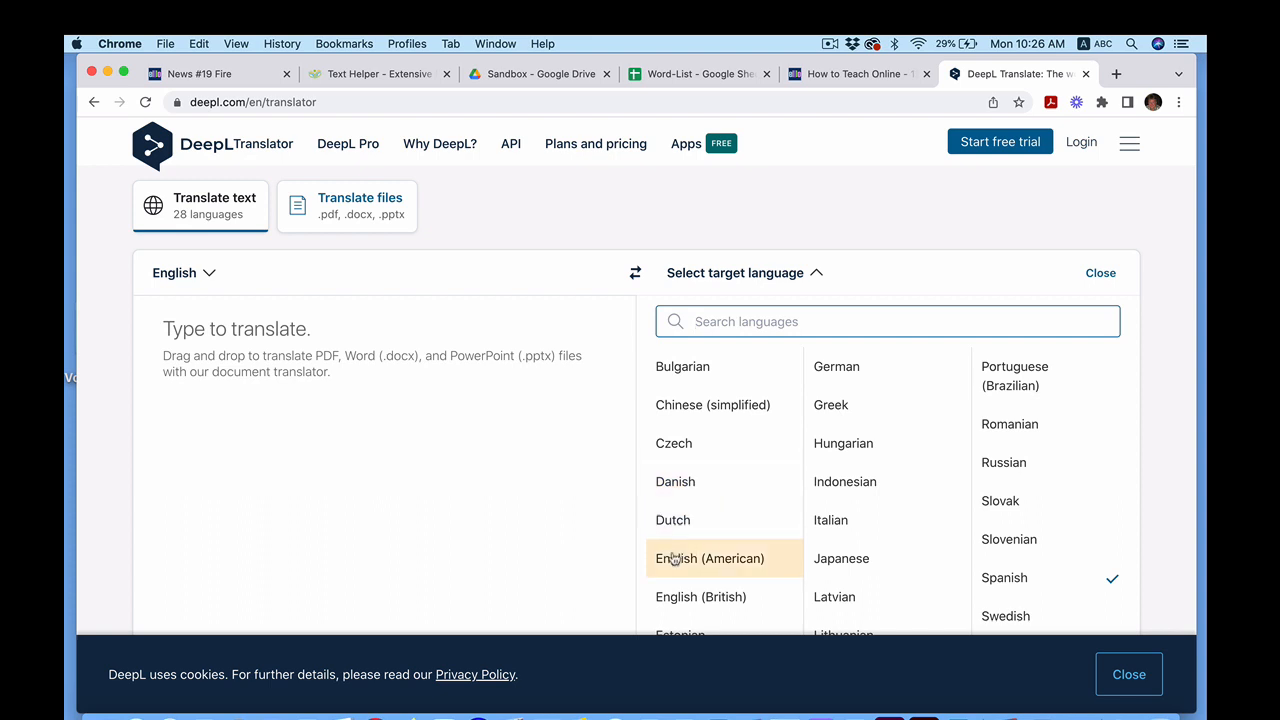
scroll(836, 548, "down", 3)
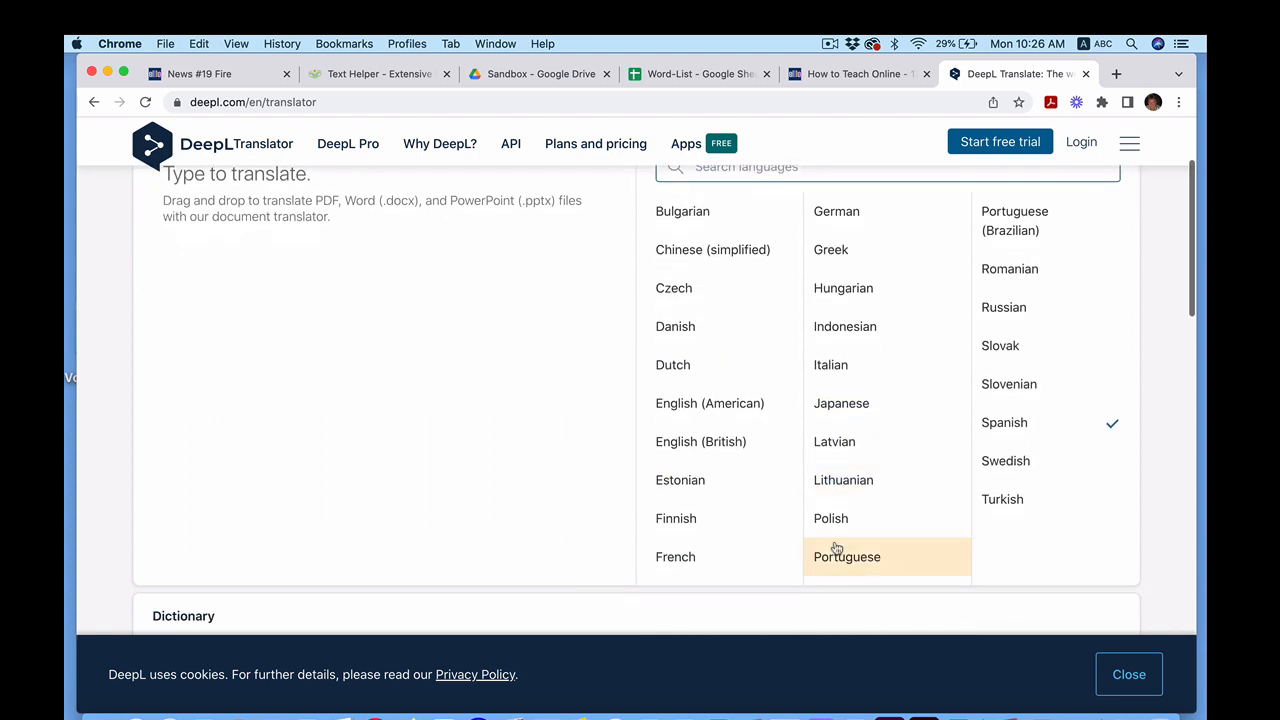
left_click(686, 558)
scroll(636, 493, "up", 3)
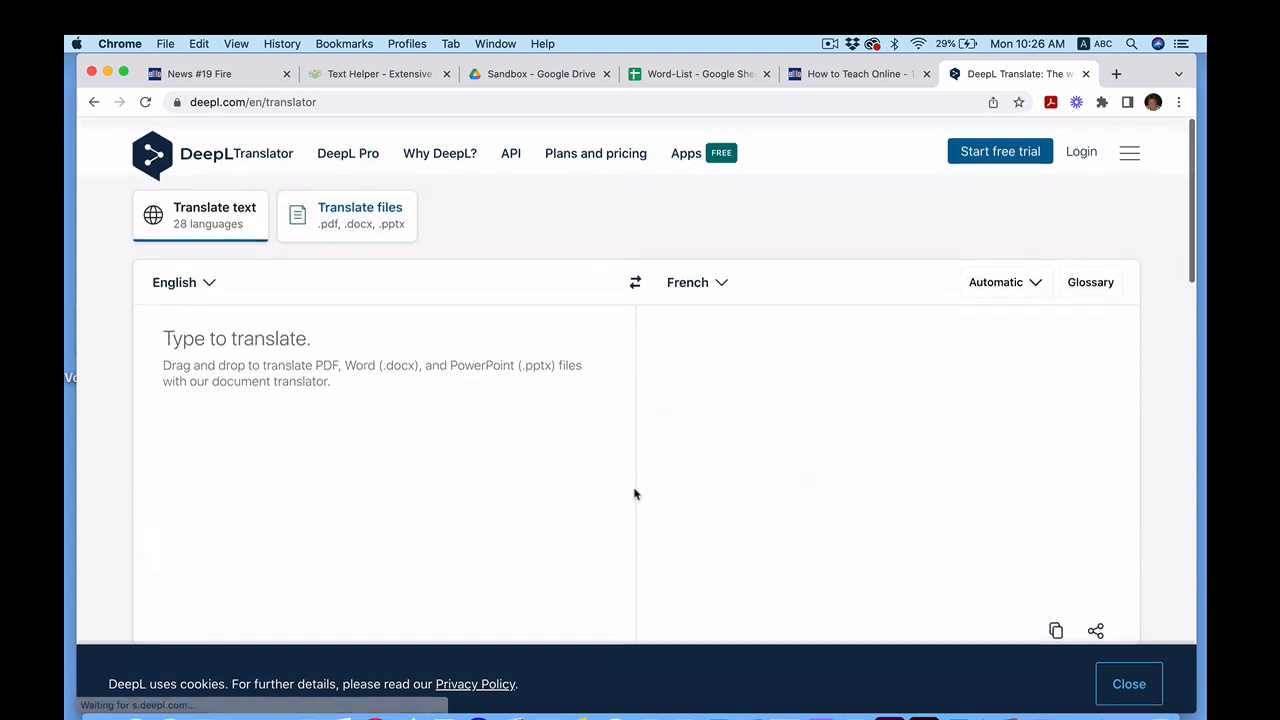
Paste the word list as the text to translate and copy the entire French translation
left_click(333, 338)
key("super+v")
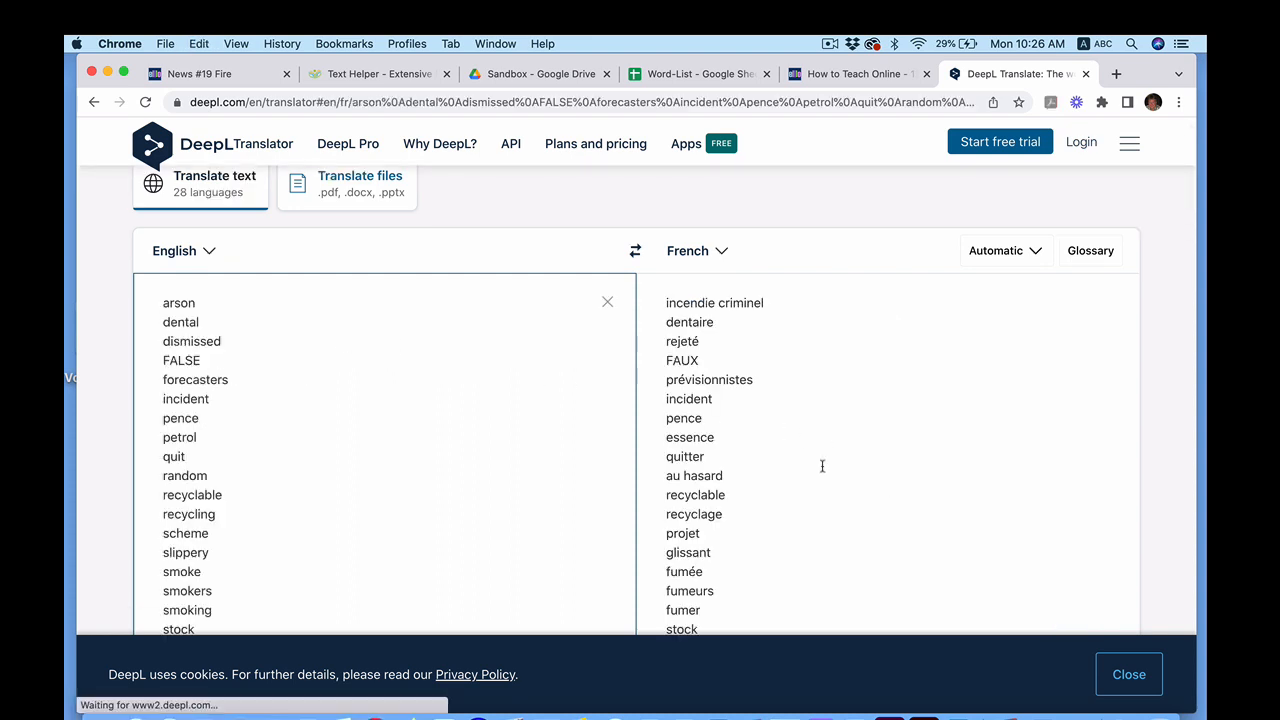
left_click(777, 435)
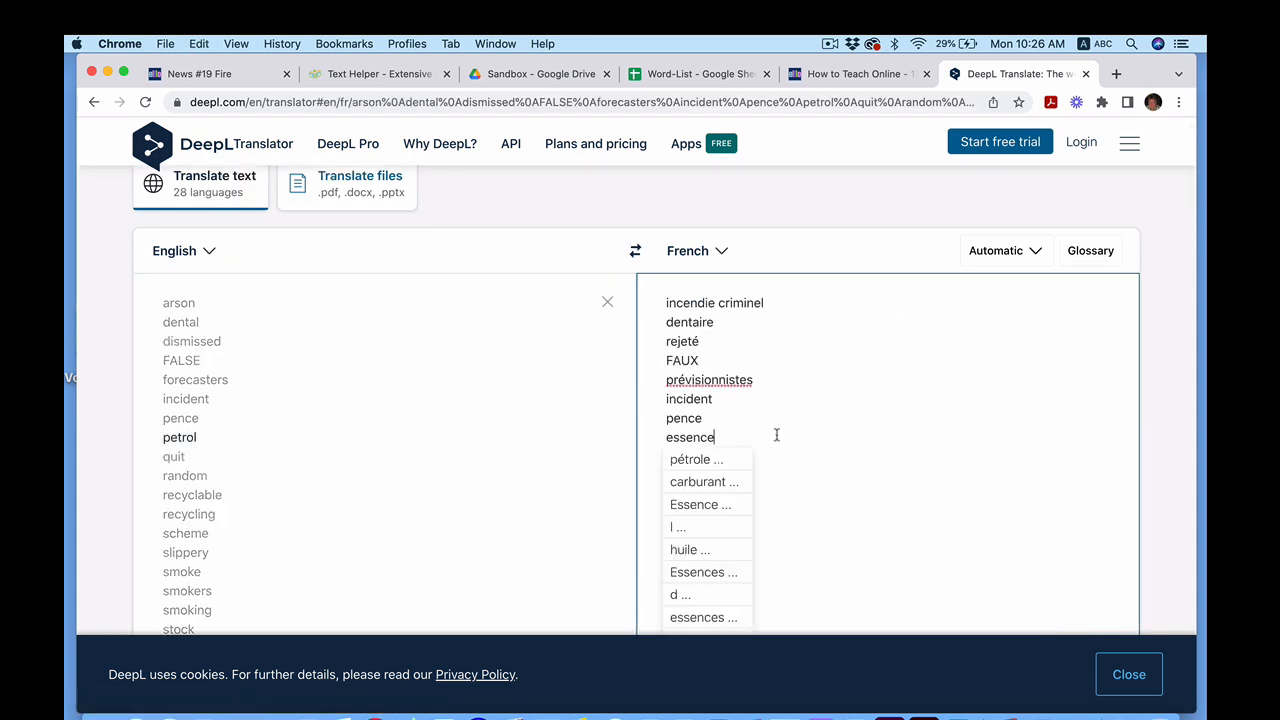
left_click(780, 408)
key("super+a")
key("super+c")
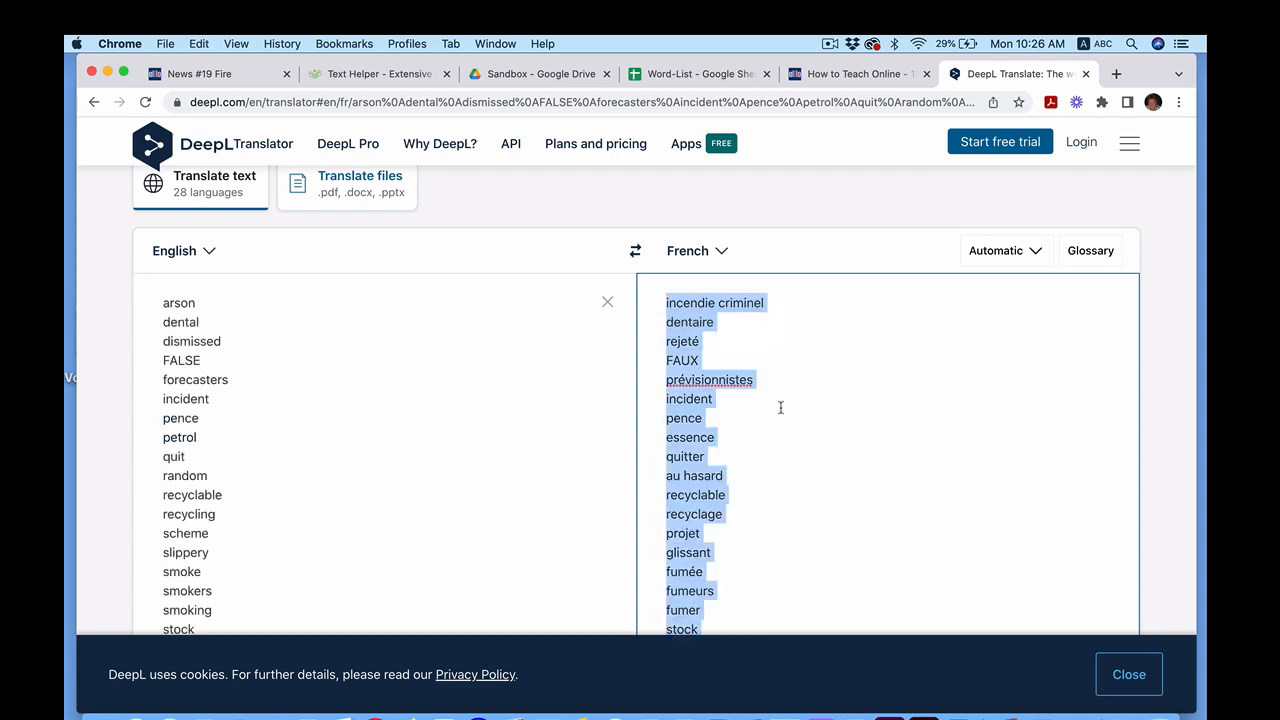
Back in the Word-List spreadsheet, insert a column before the Japanese definitions and paste the French translations at C2
left_click(688, 74)
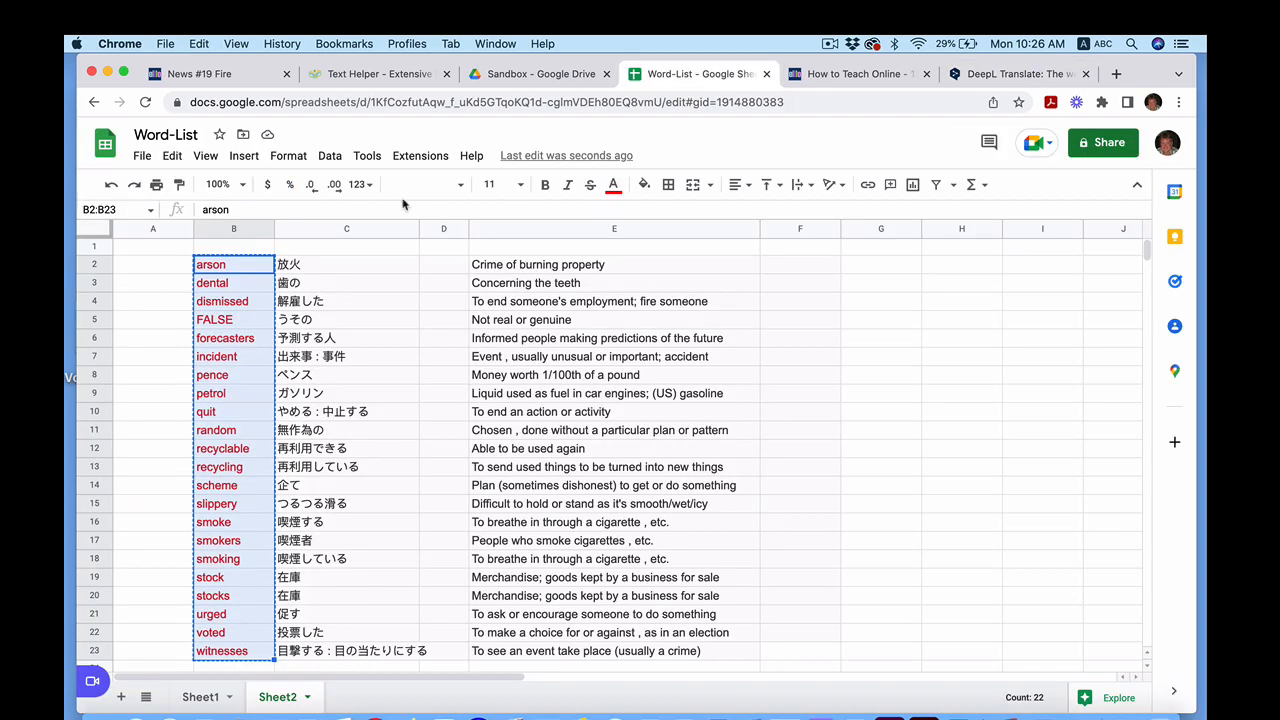
left_click(368, 230)
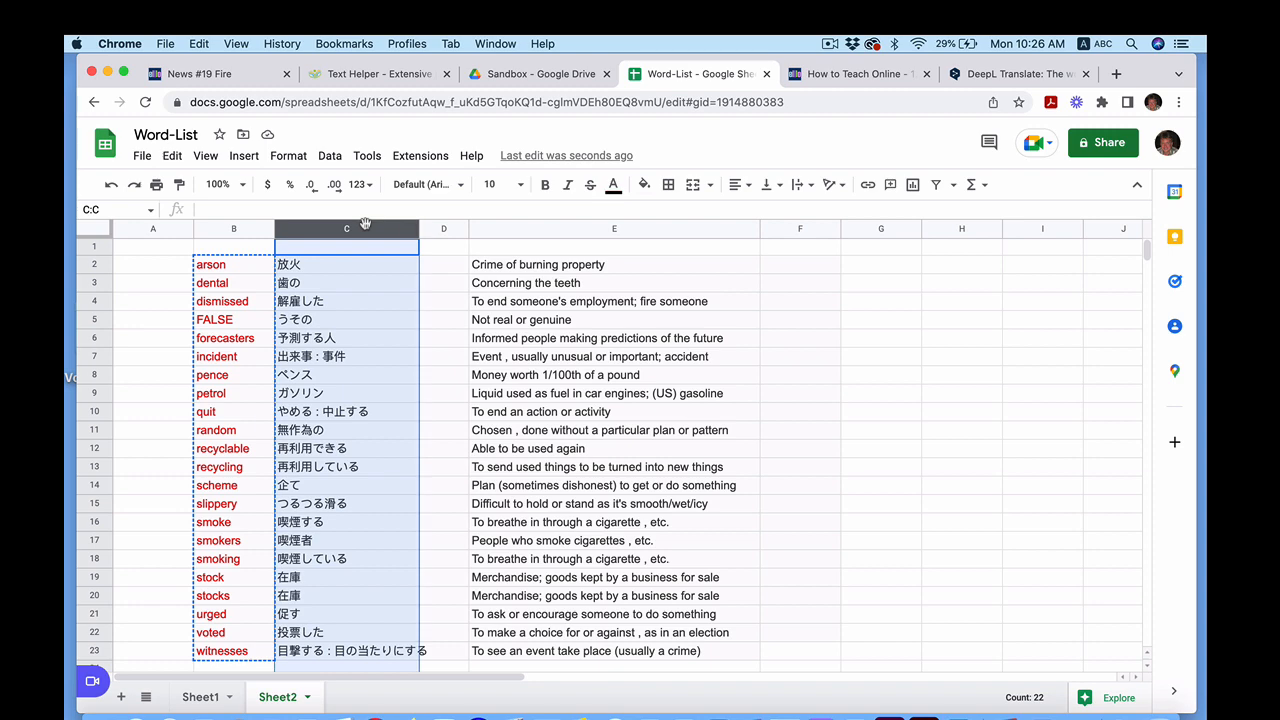
right_click(367, 231)
left_click(410, 346)
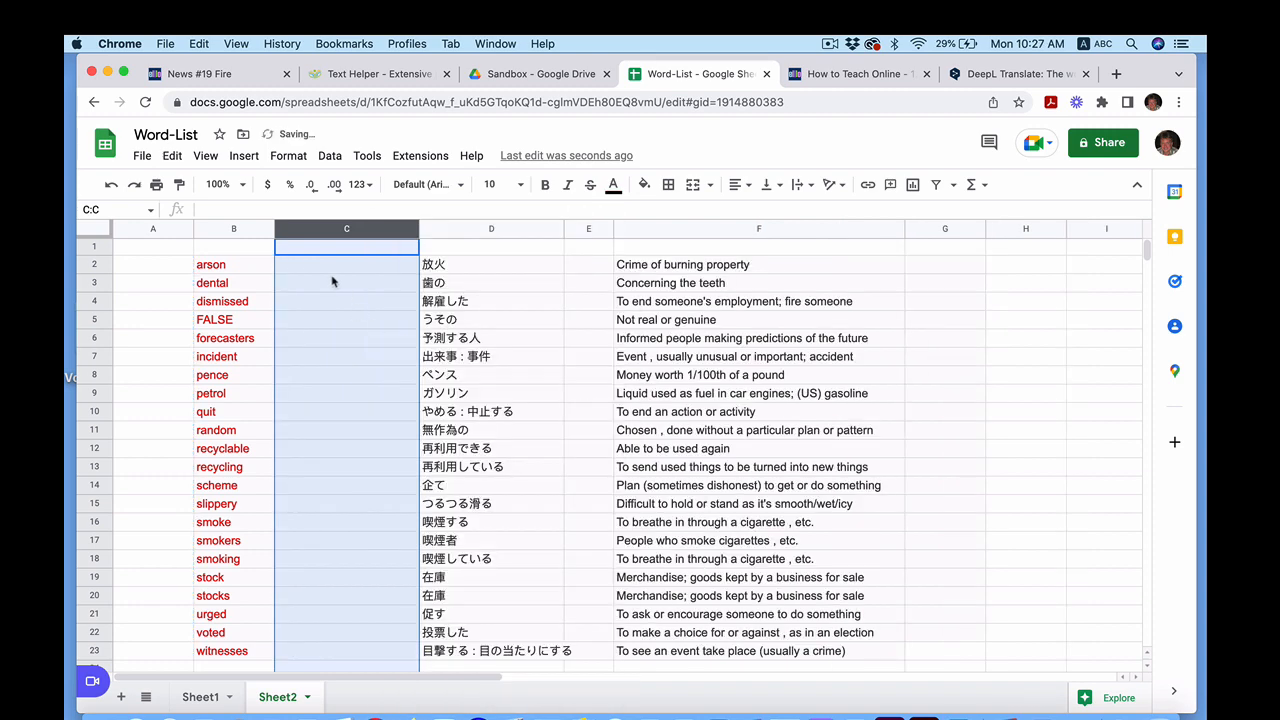
left_click(328, 268)
key("super+v")
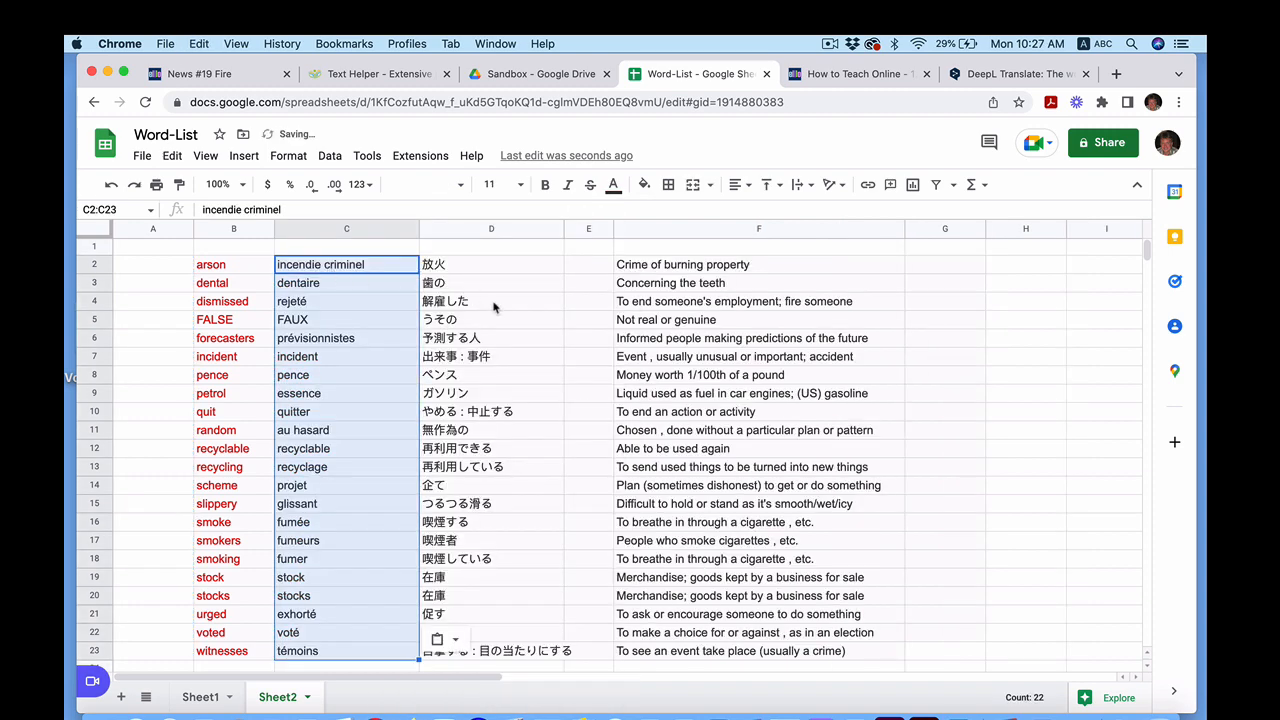
left_click(497, 308)
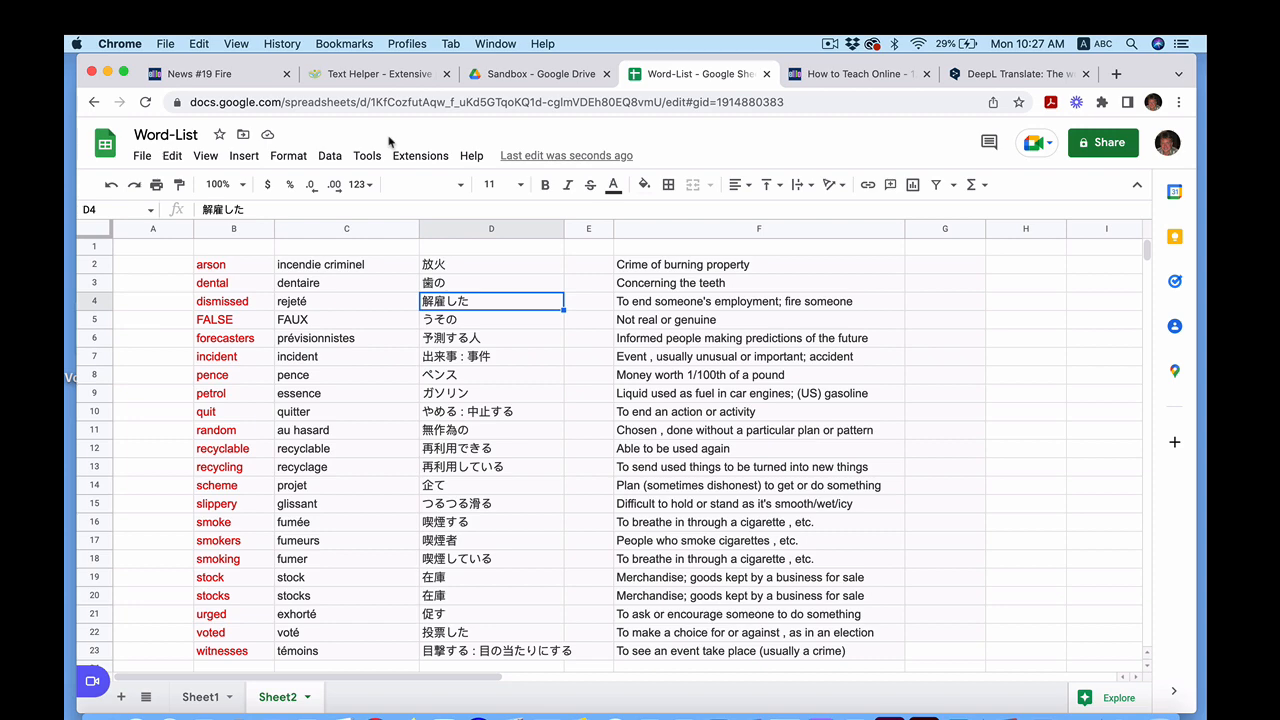
Compare the Text Helper word list with the spreadsheet and examine the "stock" entry across B19:F19
left_click(378, 74)
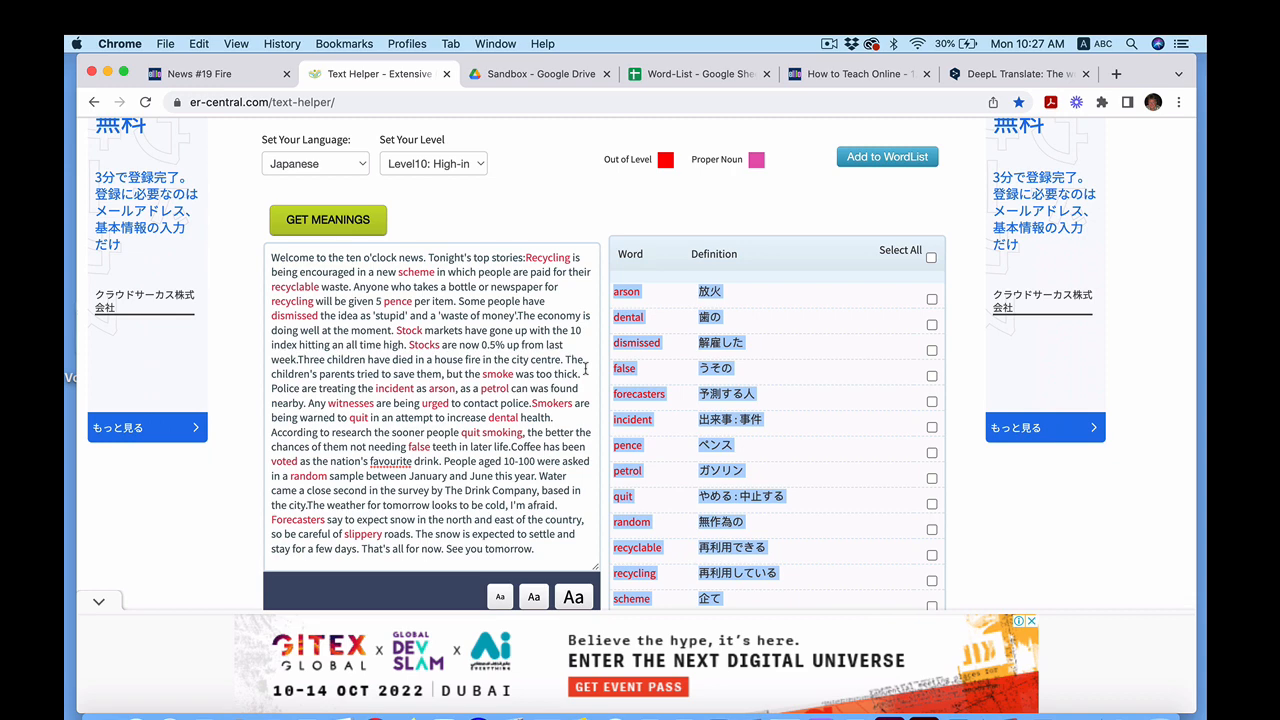
left_click(698, 74)
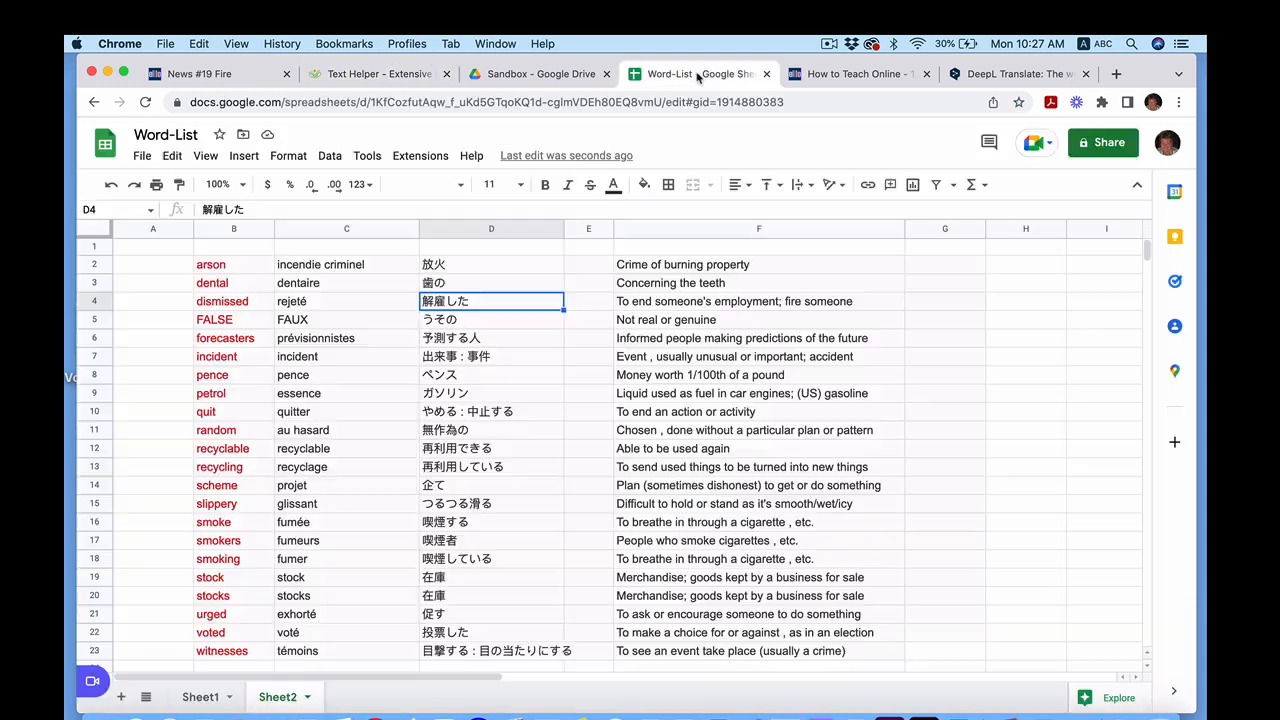
left_click(366, 580)
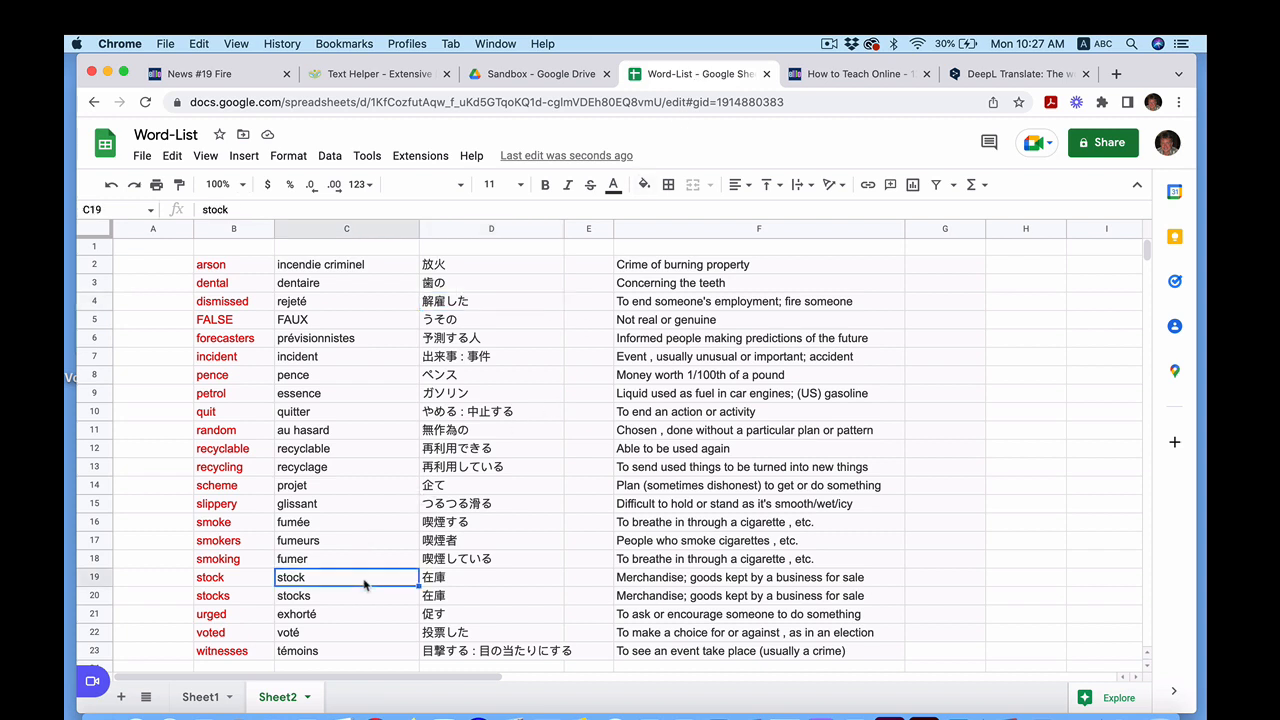
left_click_drag(236, 588, 650, 585)
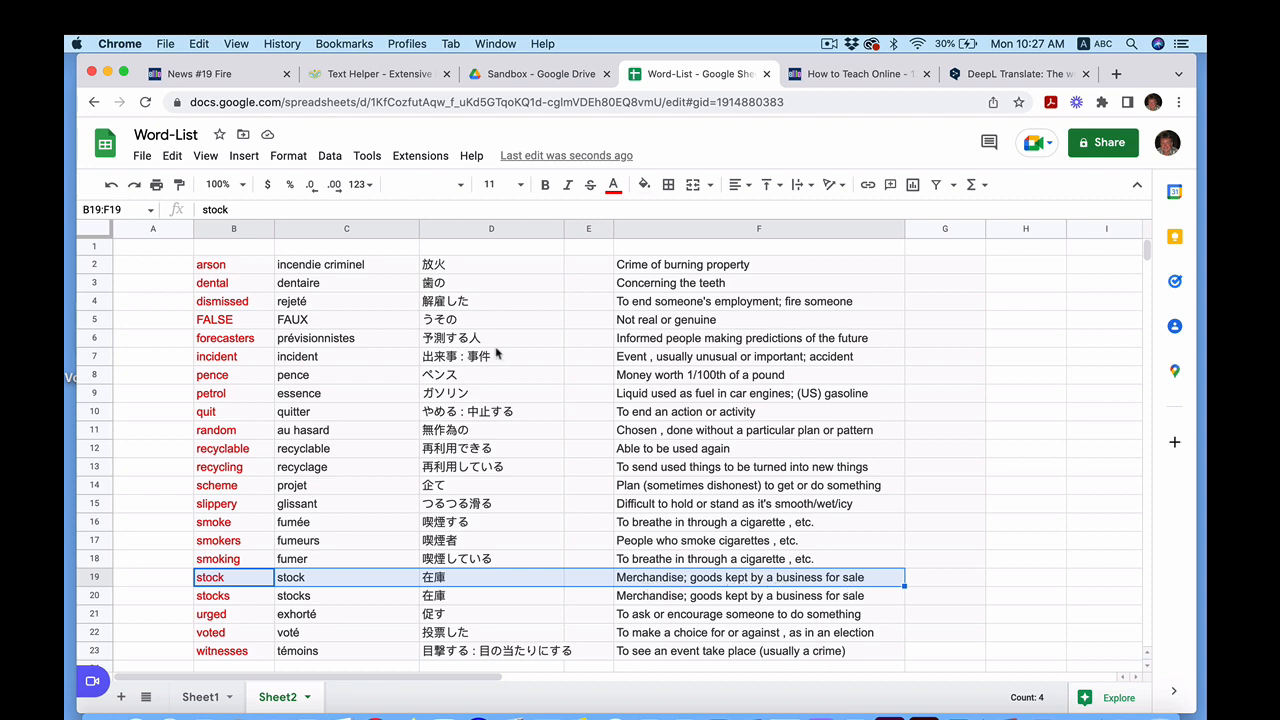
Switch to the News #19 Fire page and highlight "Stock markets" in the transcript to check the word's context
left_click(240, 80)
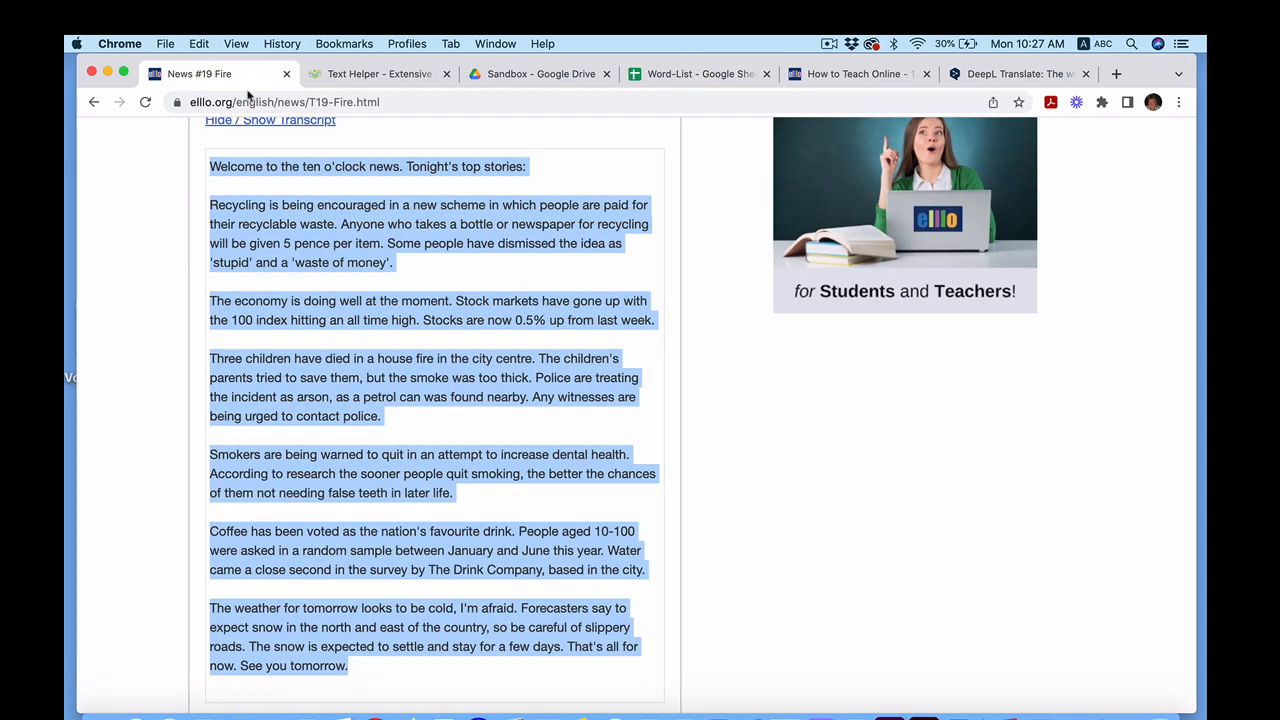
left_click(425, 341)
left_click_drag(455, 300, 540, 301)
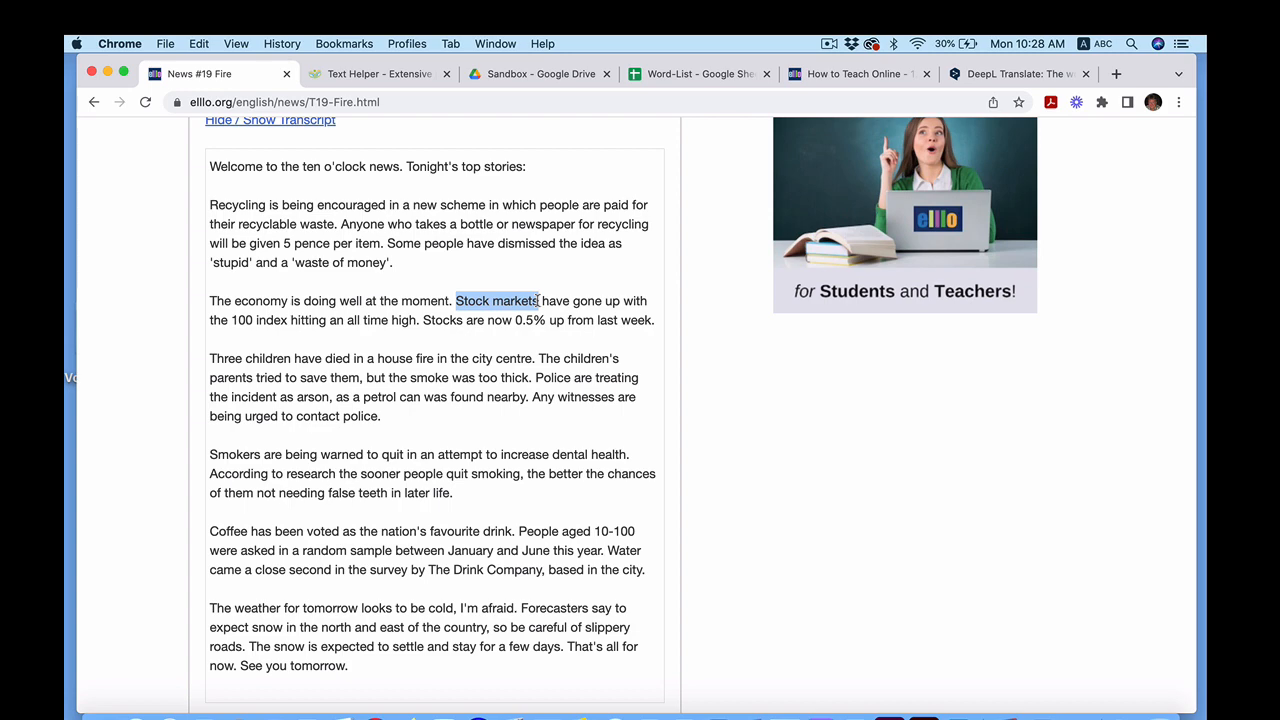
scroll(539, 300, "up", 5)
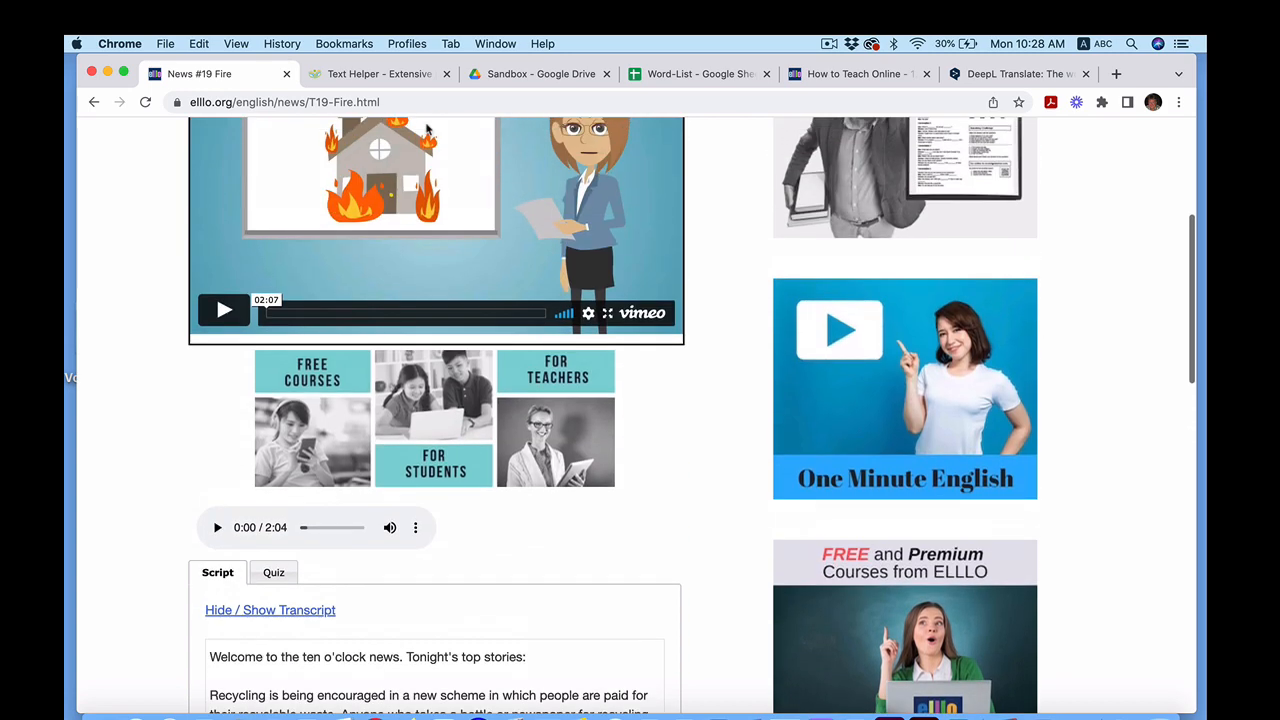
Return to the Text Helper page and look at its language and level settings
left_click(395, 75)
scroll(610, 360, "up", 1)
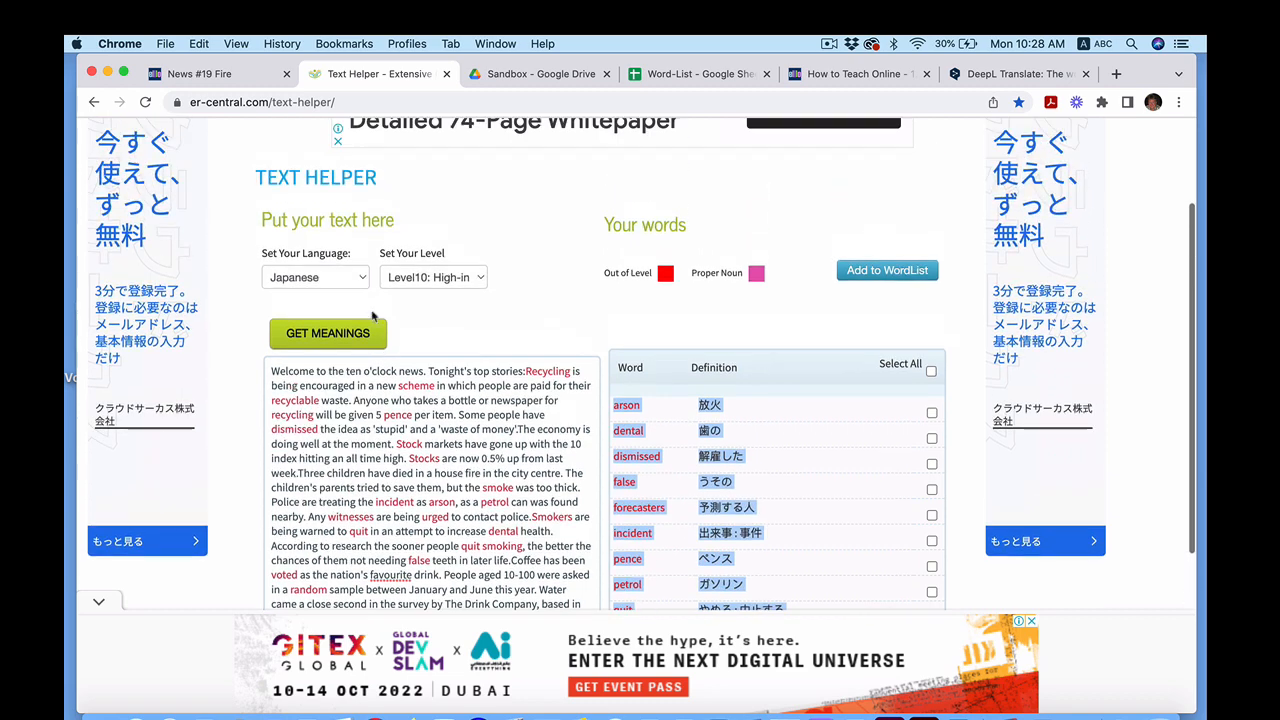